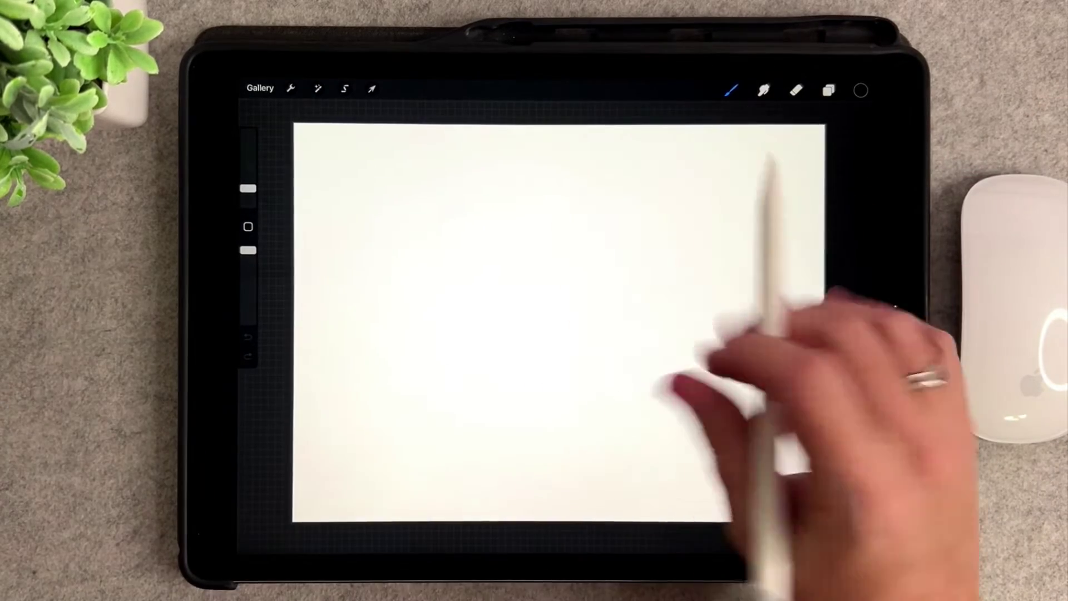
- Load the LoBo Brush Script brush with a dark colour for lettering
left_click(731, 90)
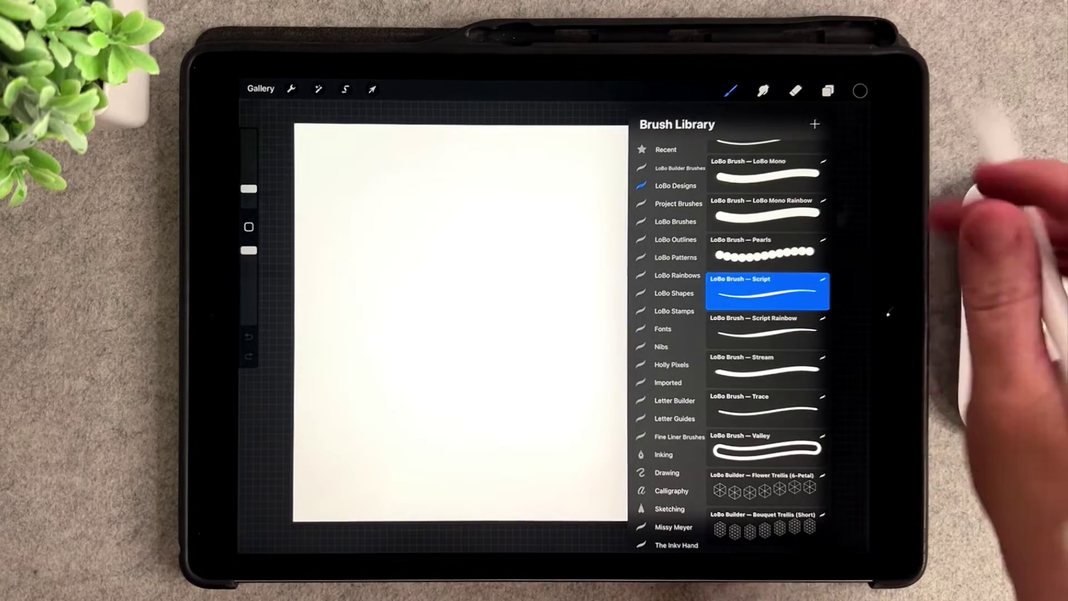
left_click(589, 200)
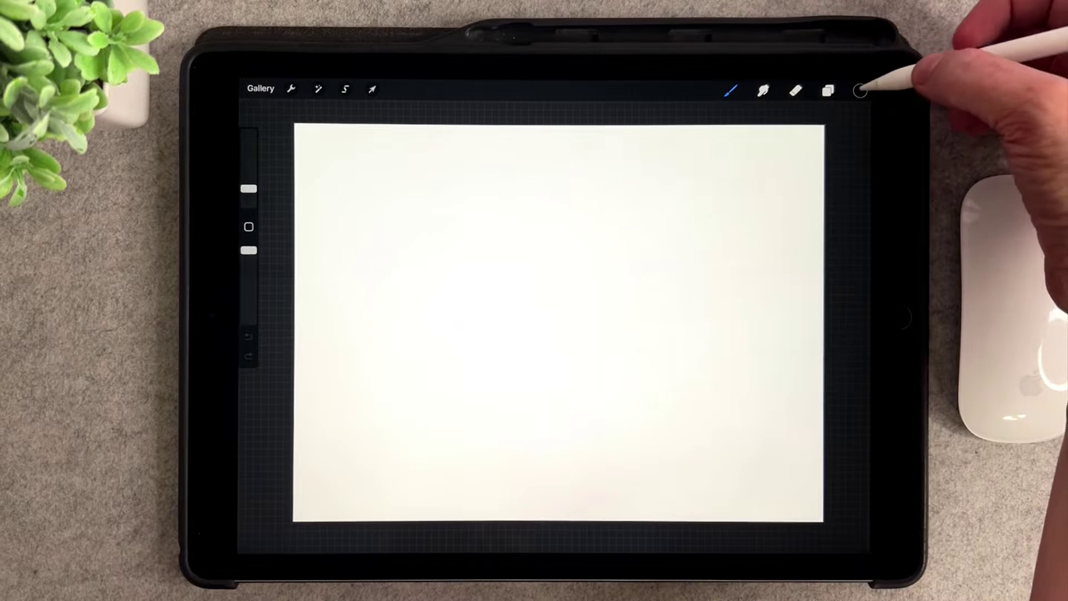
left_click(860, 90)
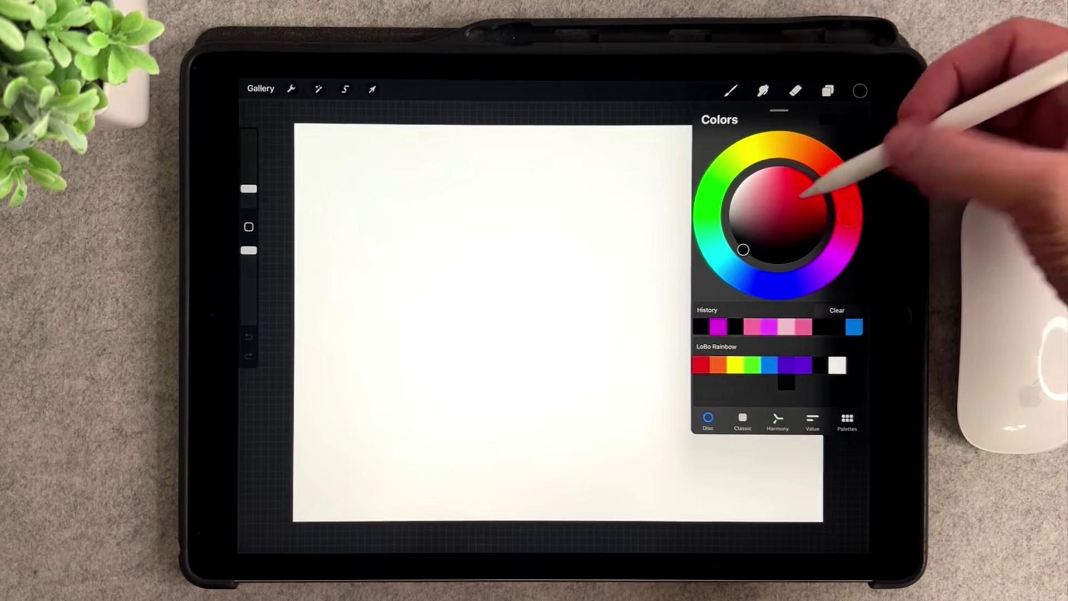
left_click(777, 264)
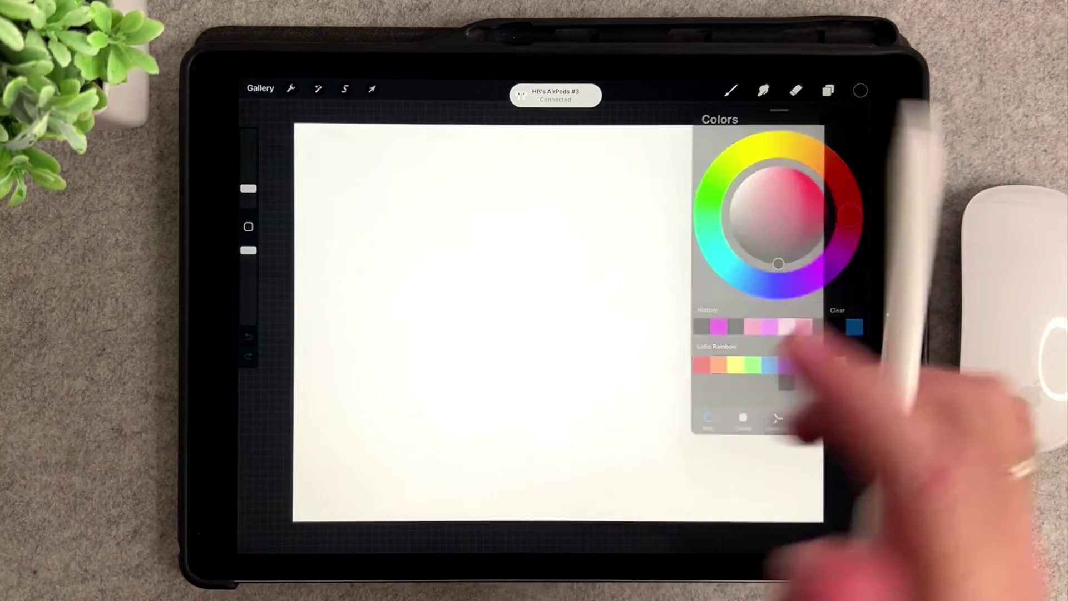
left_click(731, 91)
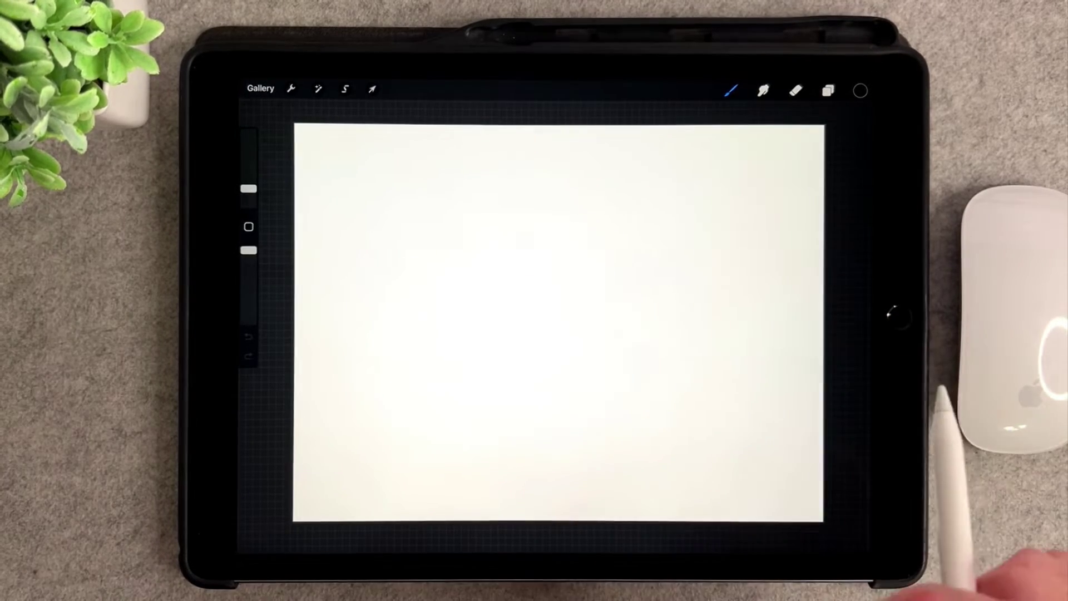
- Letter 'Sara' in script, draw a large S, and clear a band across its middle
mouse_move(390, 178)
left_mouse_down()
mouse_move(359, 222)
mouse_move(513, 226)
mouse_move(581, 253)
left_mouse_up()
left_click_drag(683, 336, 728, 415)
left_click(346, 89)
left_click_drag(524, 377, 725, 419)
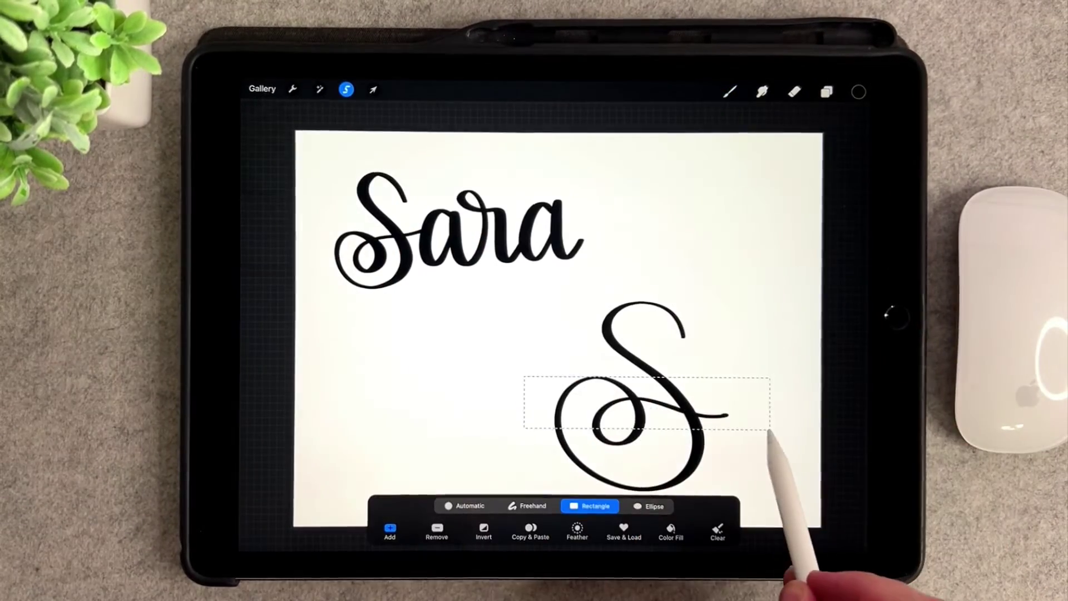
left_click_drag(639, 401, 557, 267)
- Draw two matching horizontal lines across the gap in the S
left_click(729, 91)
left_click(810, 281)
mouse_move(530, 377)
left_mouse_down()
mouse_move(749, 377)
mouse_move(787, 494)
left_mouse_up()
left_click(372, 89)
- Letter 'smith' with the script brush, fitted between the two lines
left_click(730, 90)
left_click(817, 495)
left_click_drag(535, 434, 606, 396)
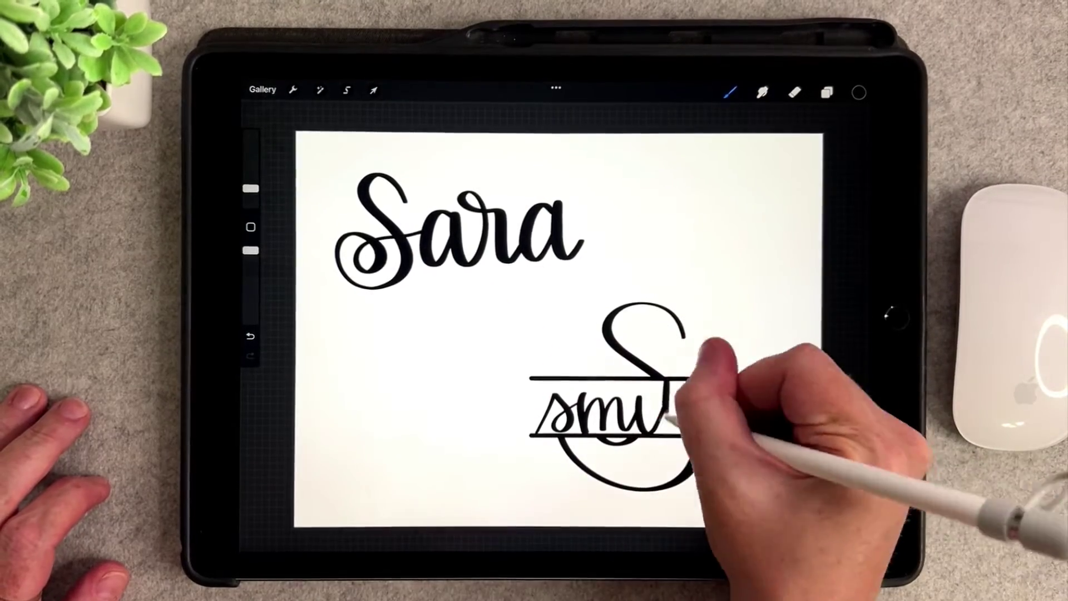
left_click_drag(673, 397, 736, 428)
left_click(373, 89)
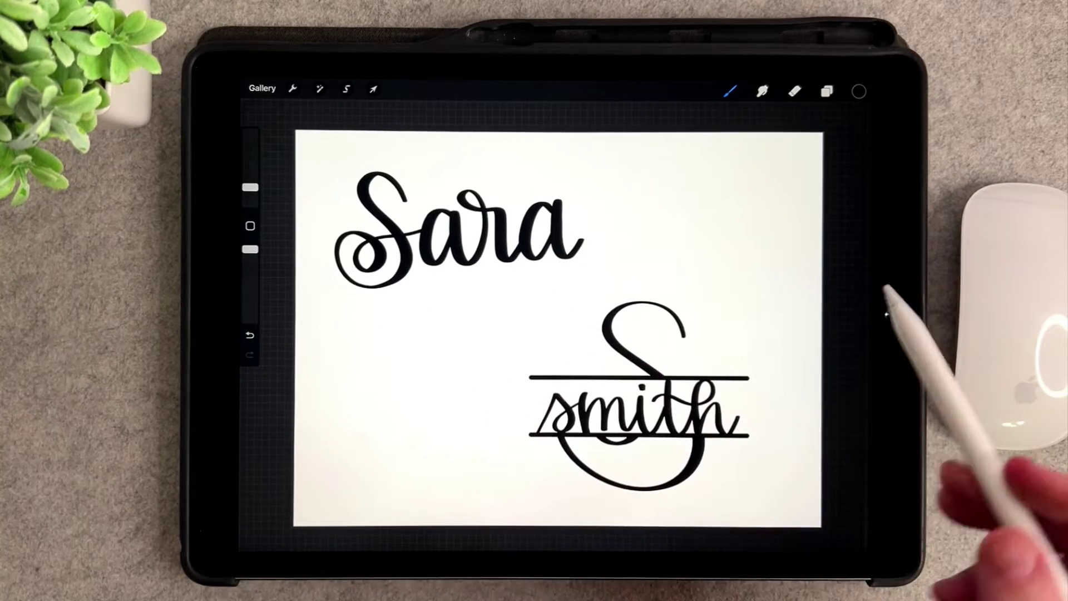
- Add a new empty layer and merge the lower layers into Layer 1
left_click(826, 90)
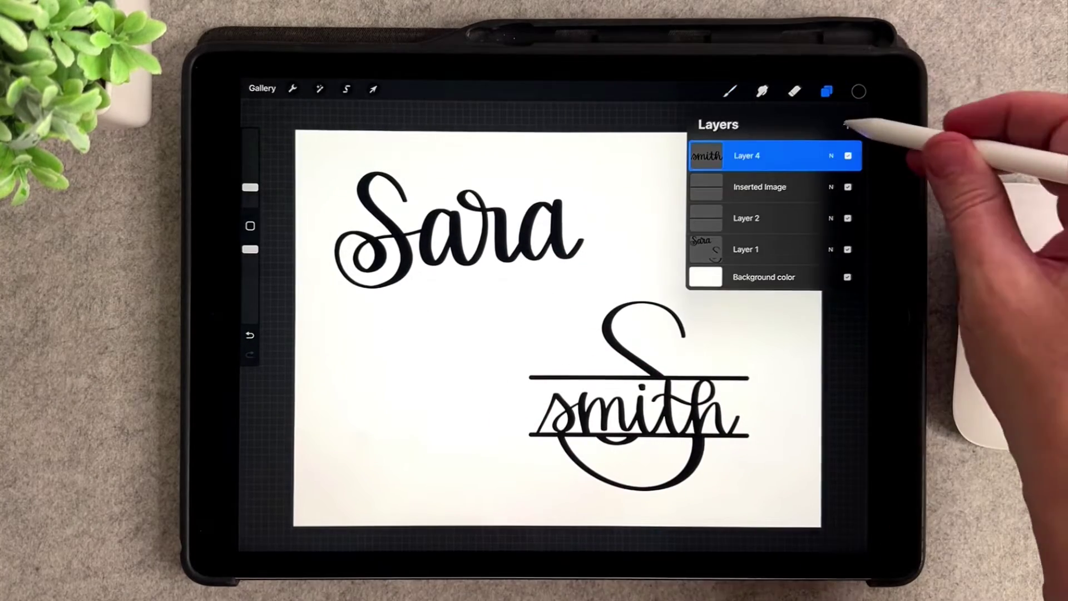
left_click(846, 124)
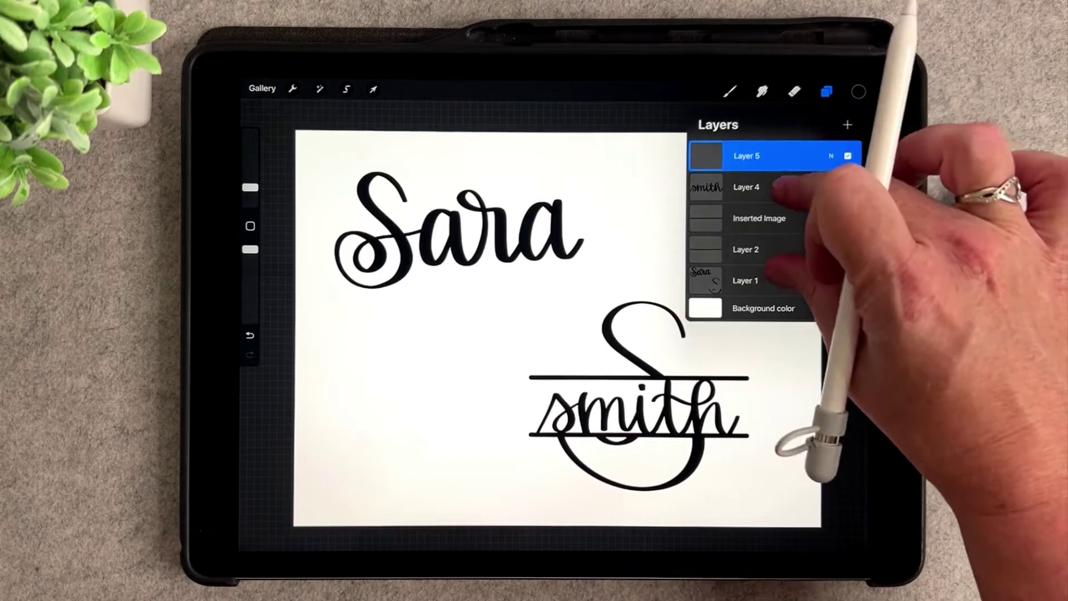
mouse_move(746, 187)
left_mouse_down()
mouse_move(745, 280)
mouse_move(584, 287)
left_mouse_up()
- Lasso and cut the smith monogram, then paste it onto Layer 5
left_click(346, 88)
left_click_drag(683, 270, 698, 281)
left_click(373, 88)
left_click_drag(684, 212, 684, 289)
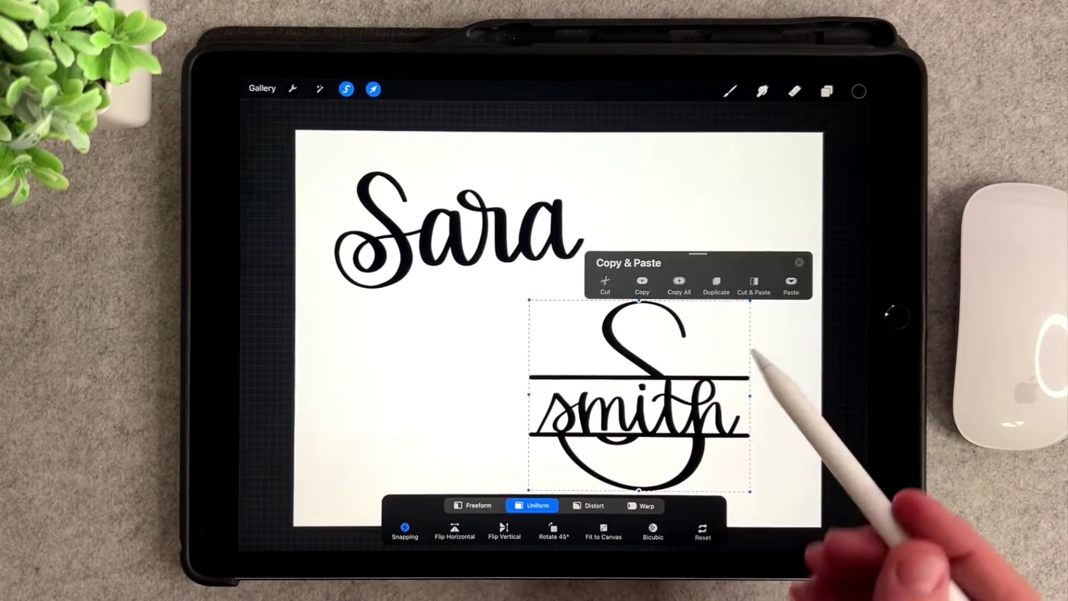
left_click(606, 284)
left_click(826, 91)
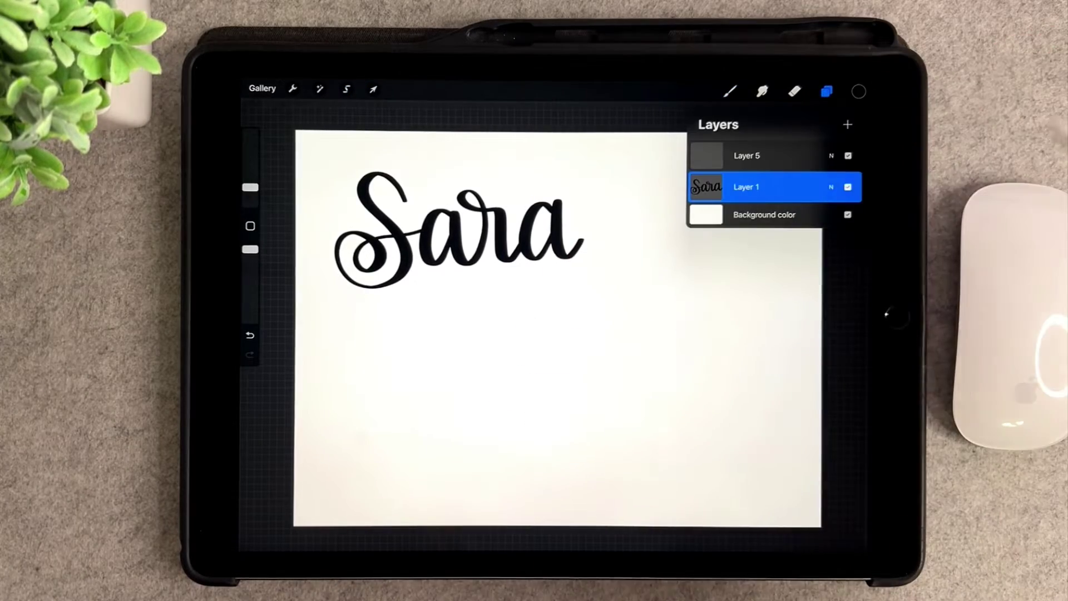
left_click(791, 274)
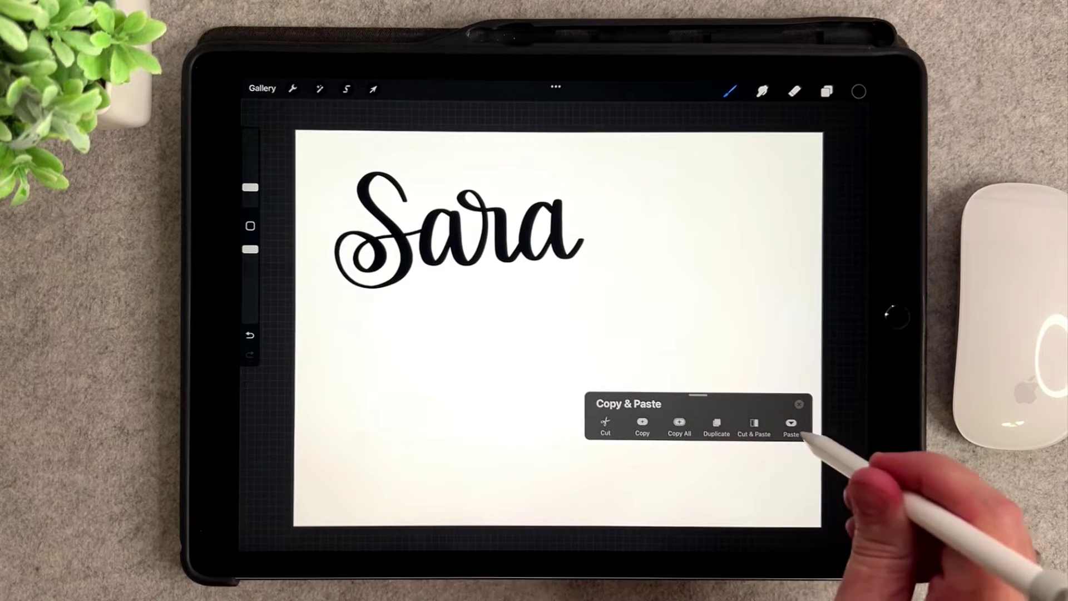
left_click(790, 428)
left_click(827, 91)
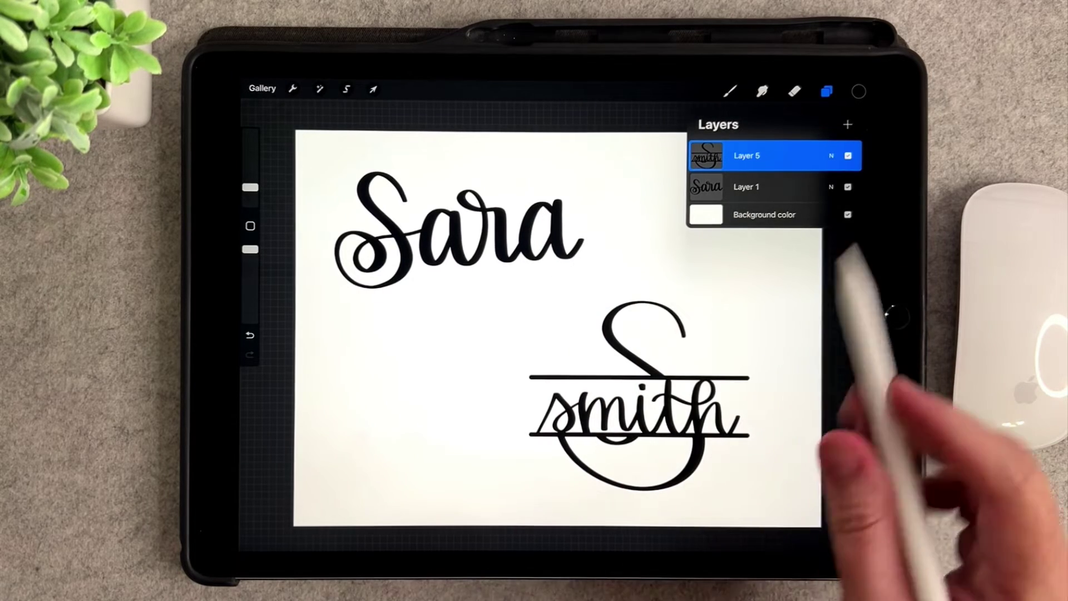
- Hide the monogram layer, then scale Sara on Layer 1 up toward the canvas centre
left_click(848, 155)
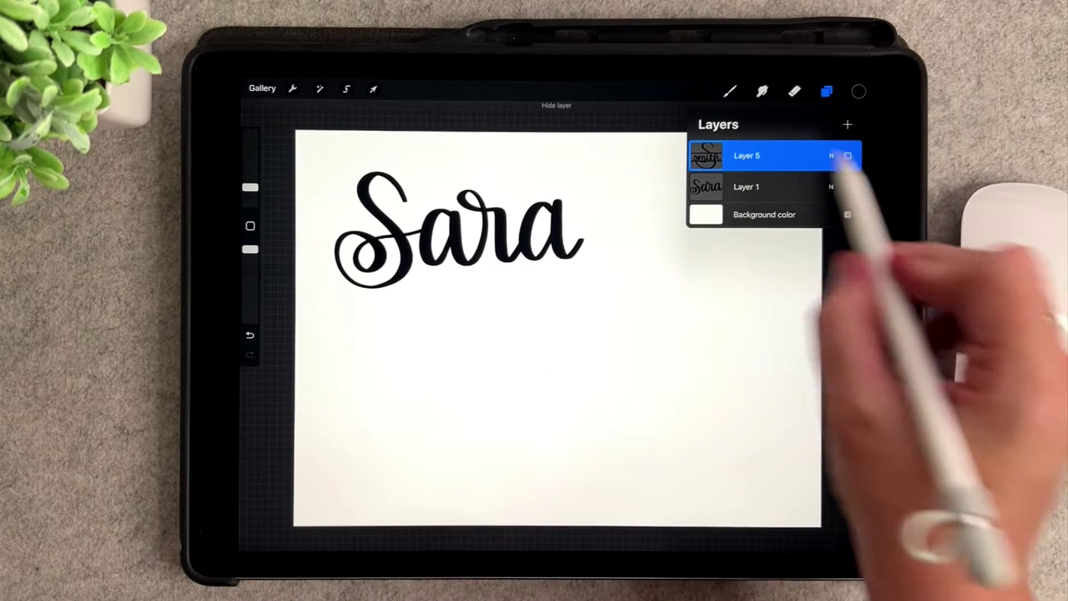
left_click(779, 186)
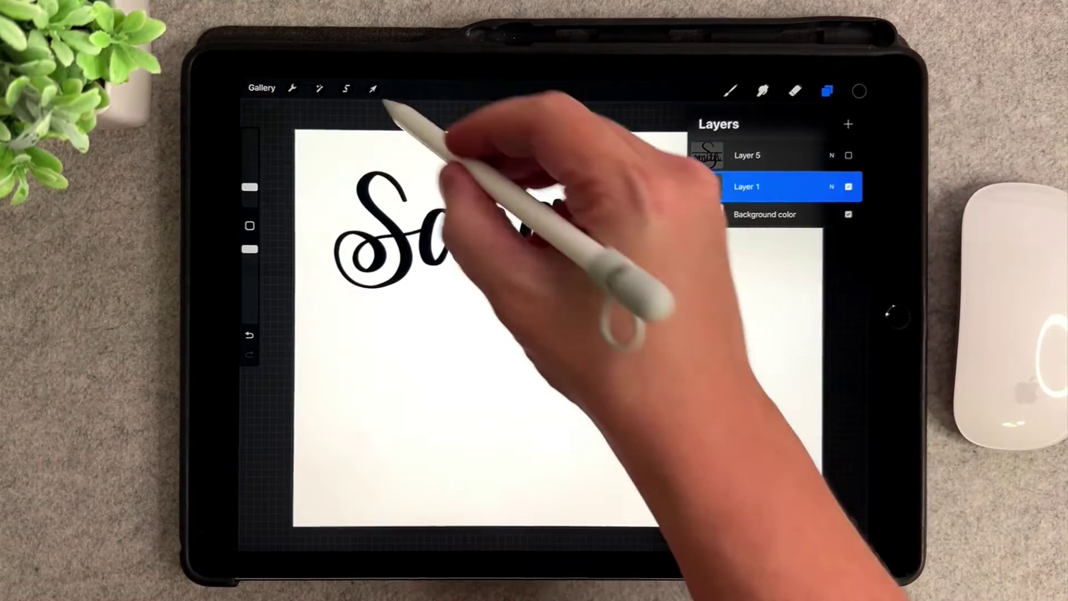
left_click(373, 89)
left_click_drag(591, 296, 759, 384)
mouse_move(678, 378)
left_mouse_down()
mouse_move(695, 394)
mouse_move(687, 397)
left_mouse_up()
- Turn off magnetics and snapping, then nudge Sara to the exact centre
left_click(404, 532)
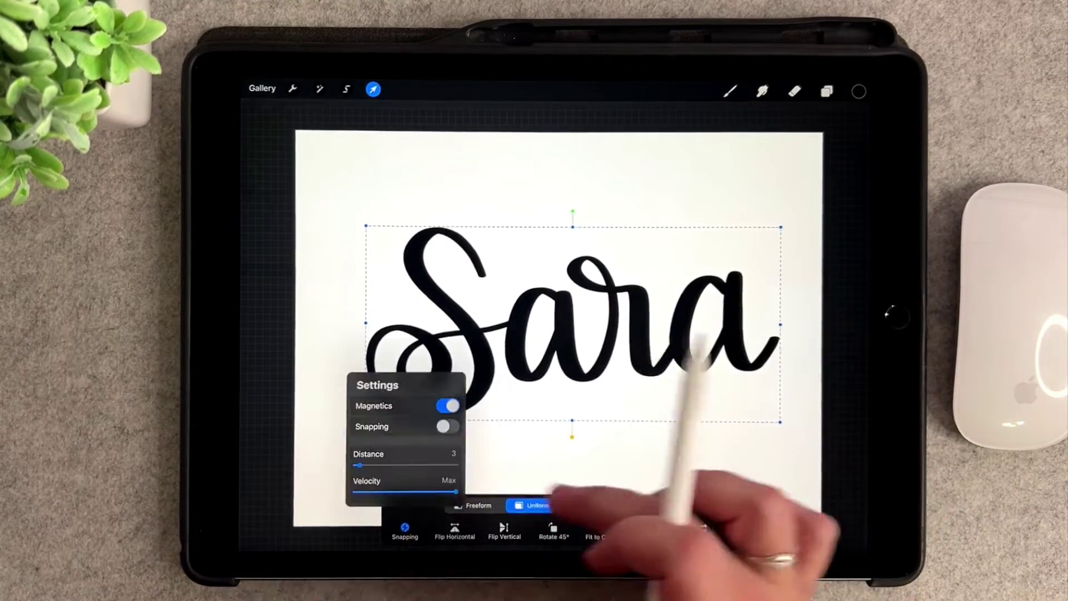
left_click(445, 405)
left_click(445, 427)
left_click(775, 304)
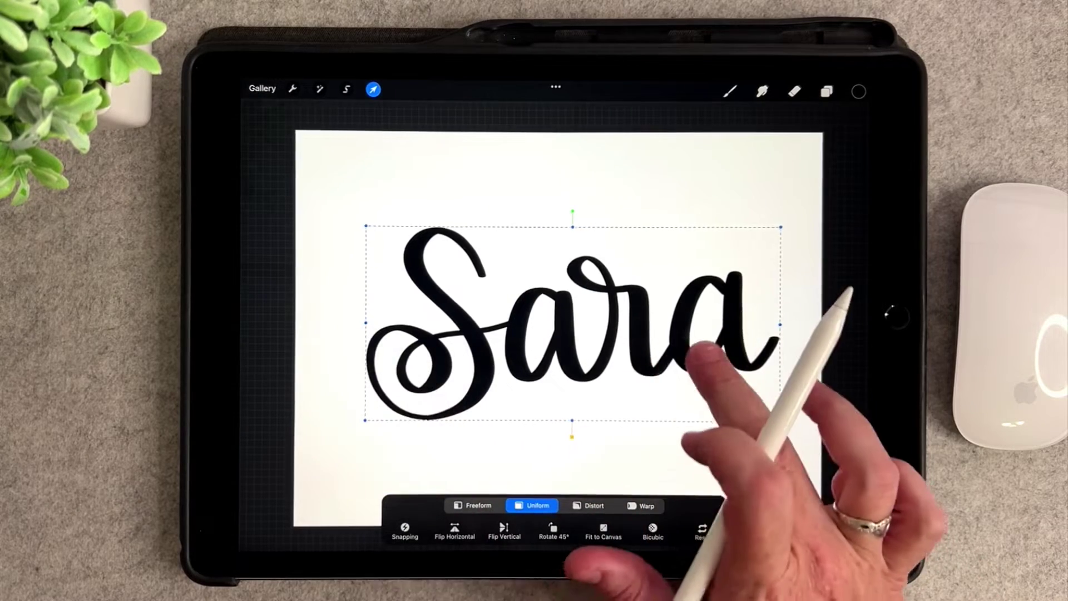
left_click_drag(695, 358, 679, 354)
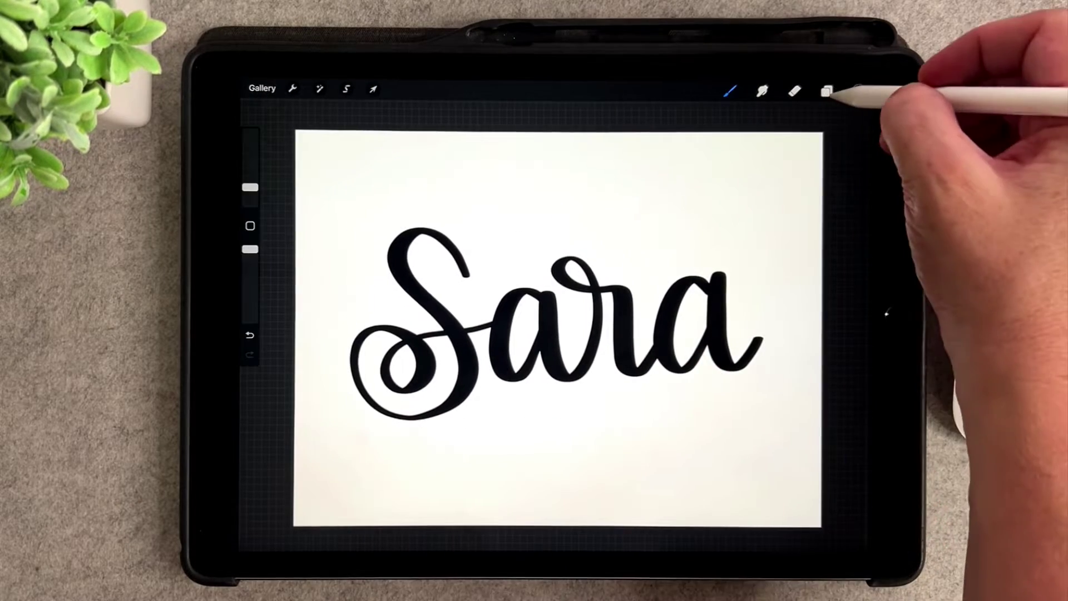
- Hide the background colour and export Sara as a transparent PNG
left_click(827, 91)
left_click(848, 214)
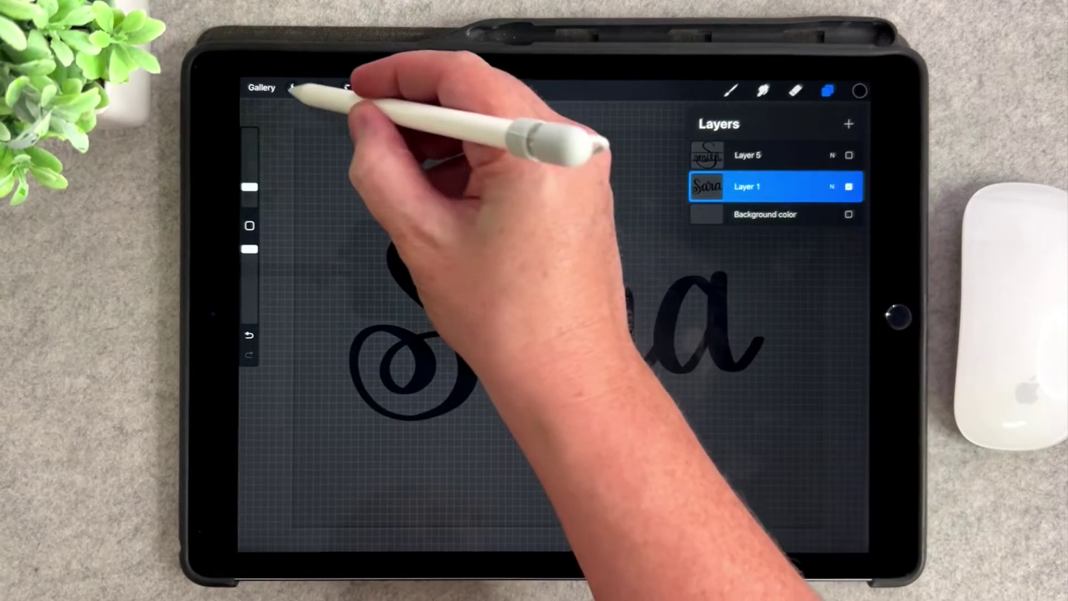
left_click(292, 88)
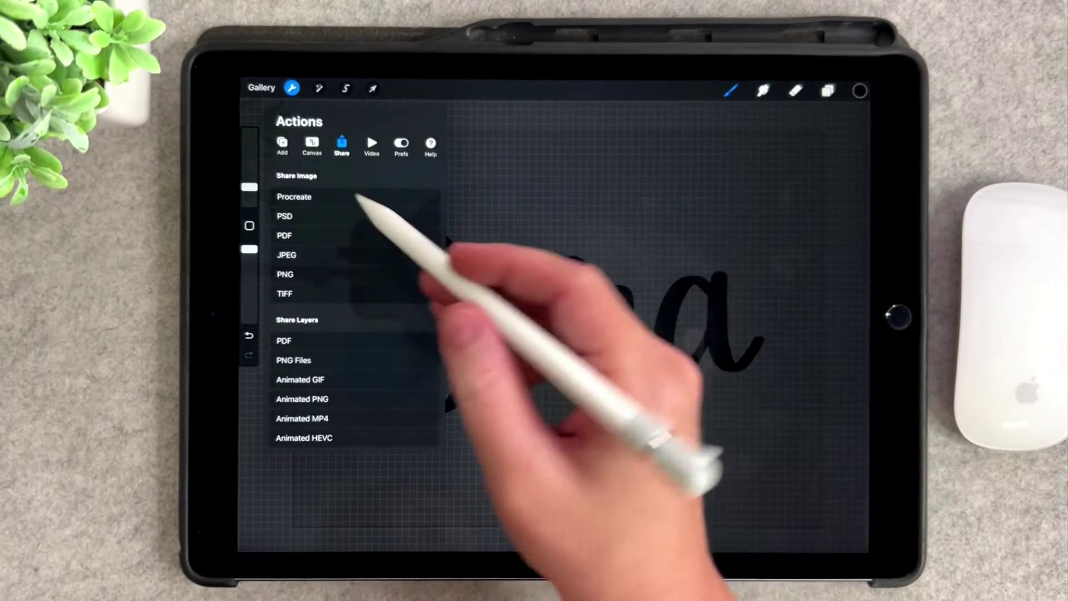
left_click(307, 275)
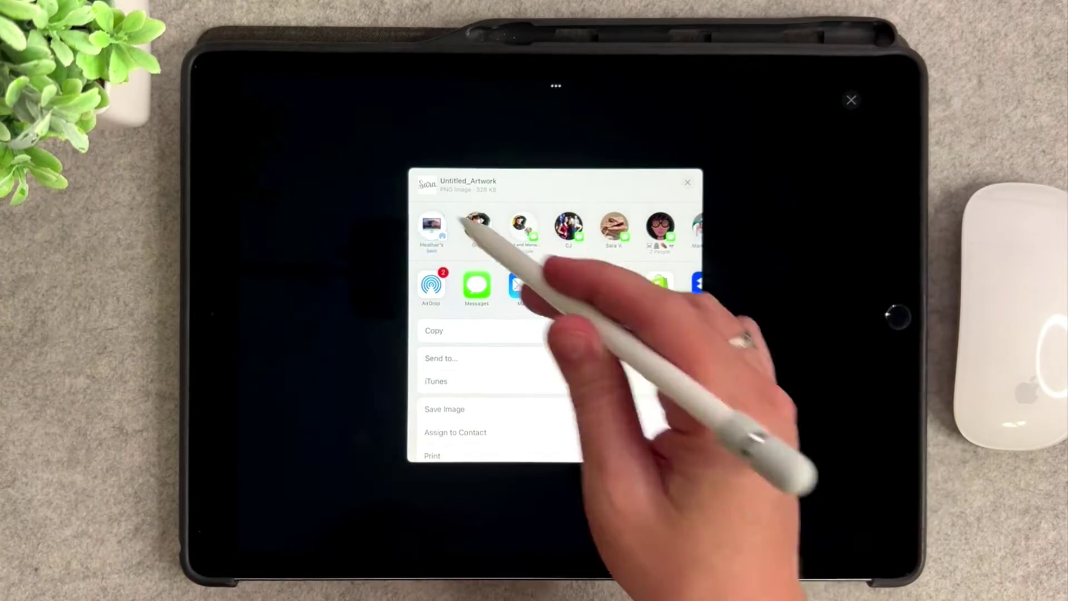
left_click(688, 181)
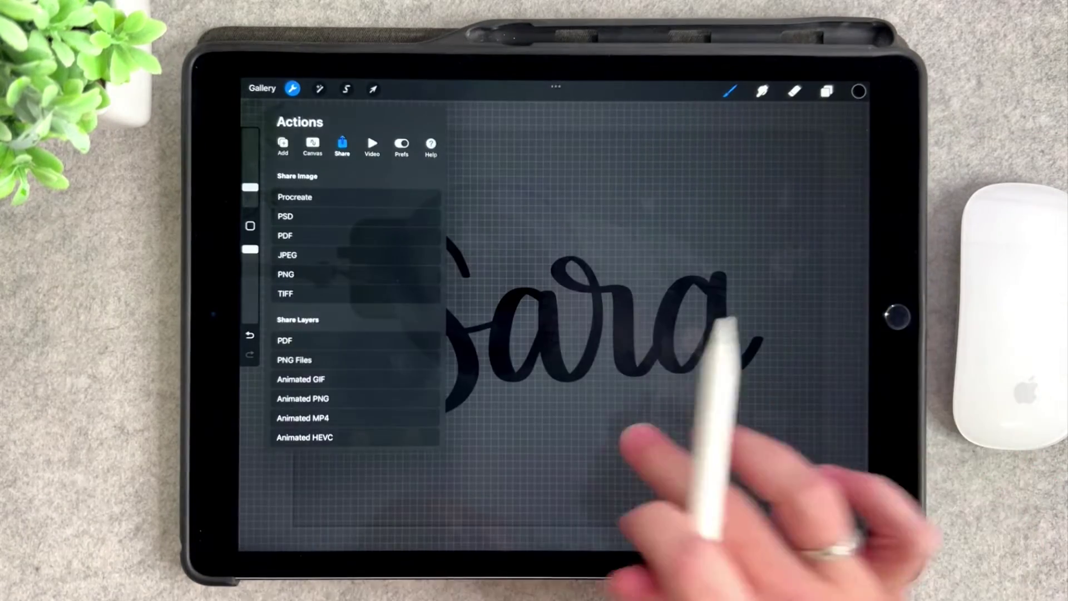
- Hide the Sara layer and show the smith monogram layer
left_click(725, 320)
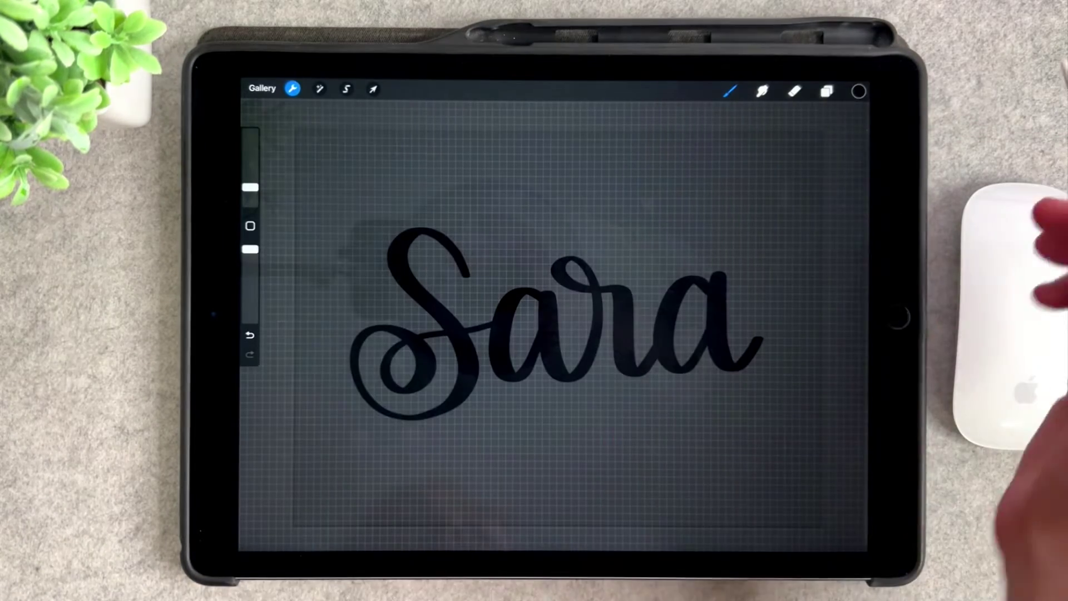
left_click(826, 90)
left_click(848, 187)
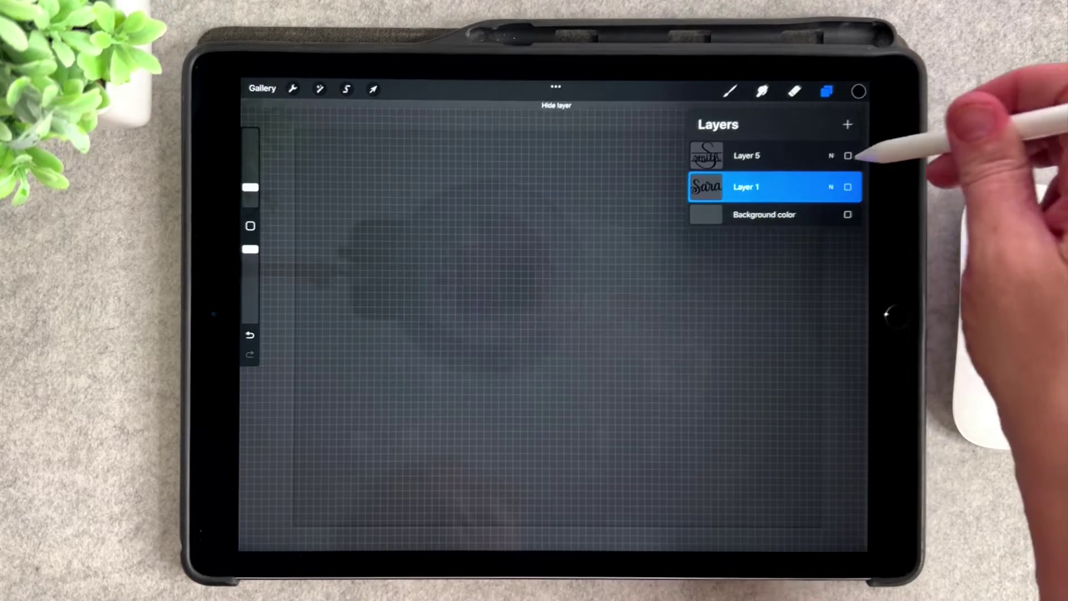
left_click(847, 155)
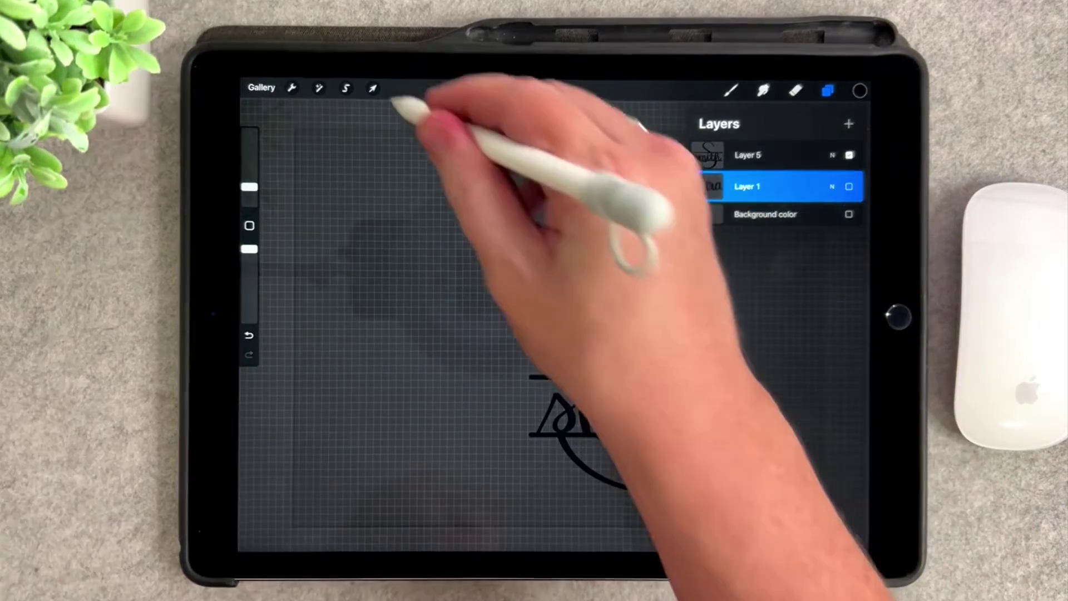
- Select Layer 5 and scale the smith monogram to about three times its size
left_click(373, 89)
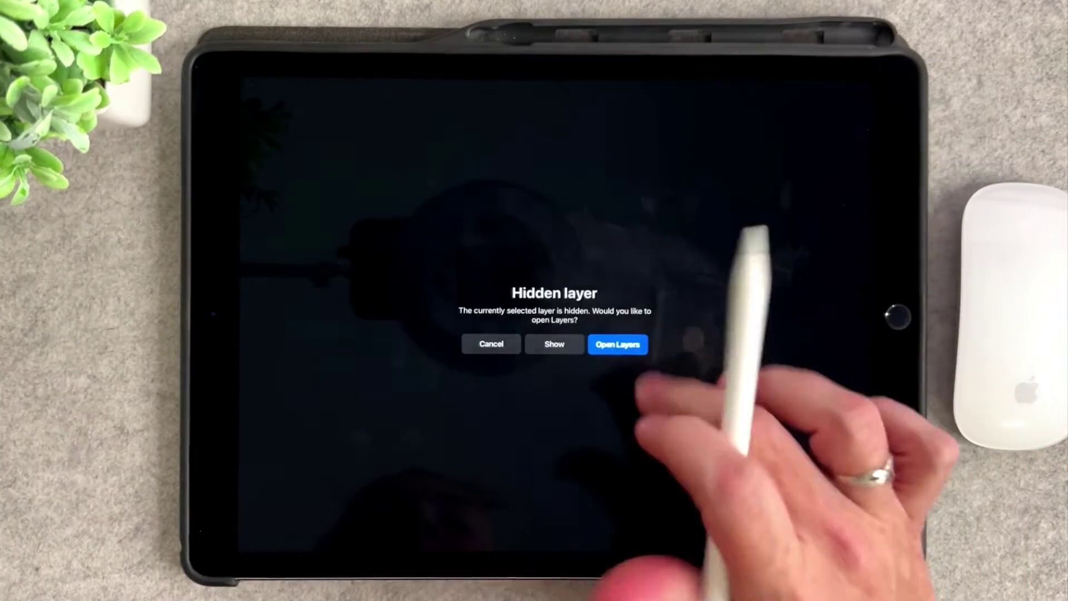
left_click(482, 344)
left_click(827, 90)
left_click(723, 155)
left_click(372, 89)
left_click_drag(529, 300, 375, 143)
- Export the smith monogram canvas as a PNG
left_click(292, 88)
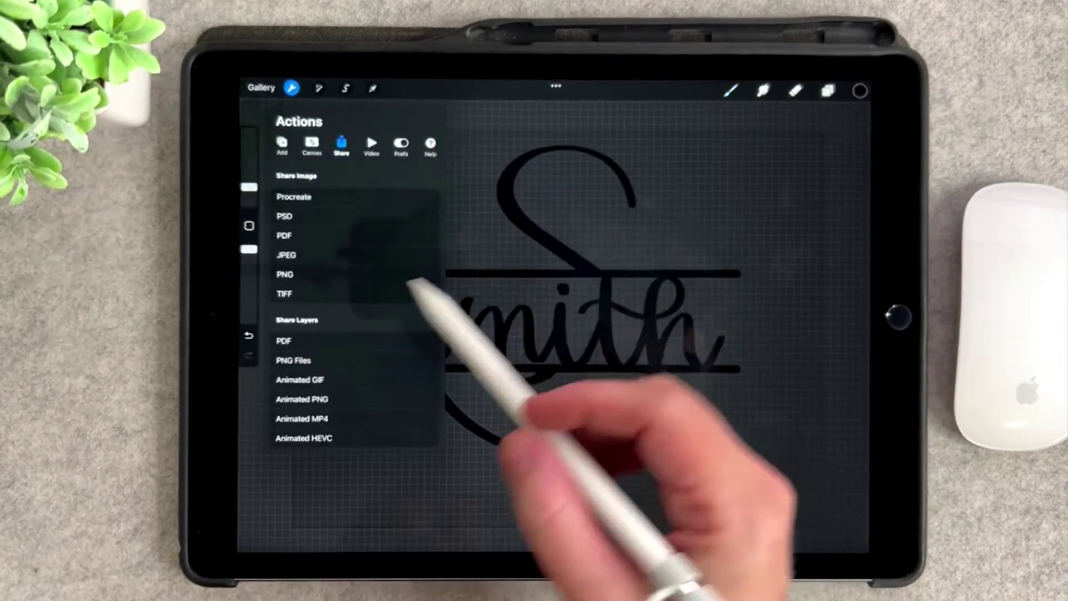
left_click(329, 274)
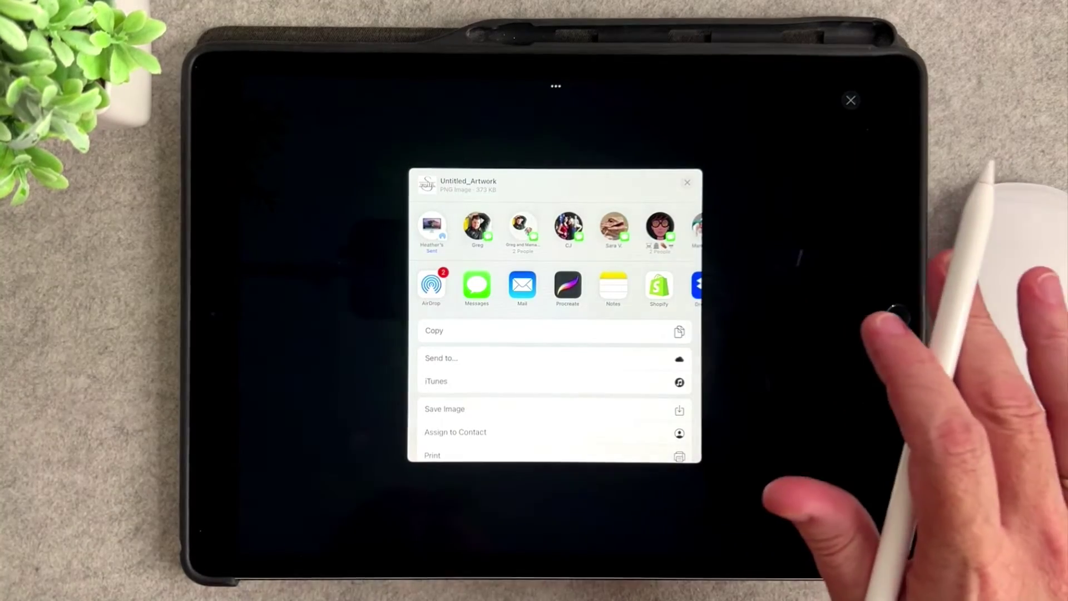
left_click(613, 284)
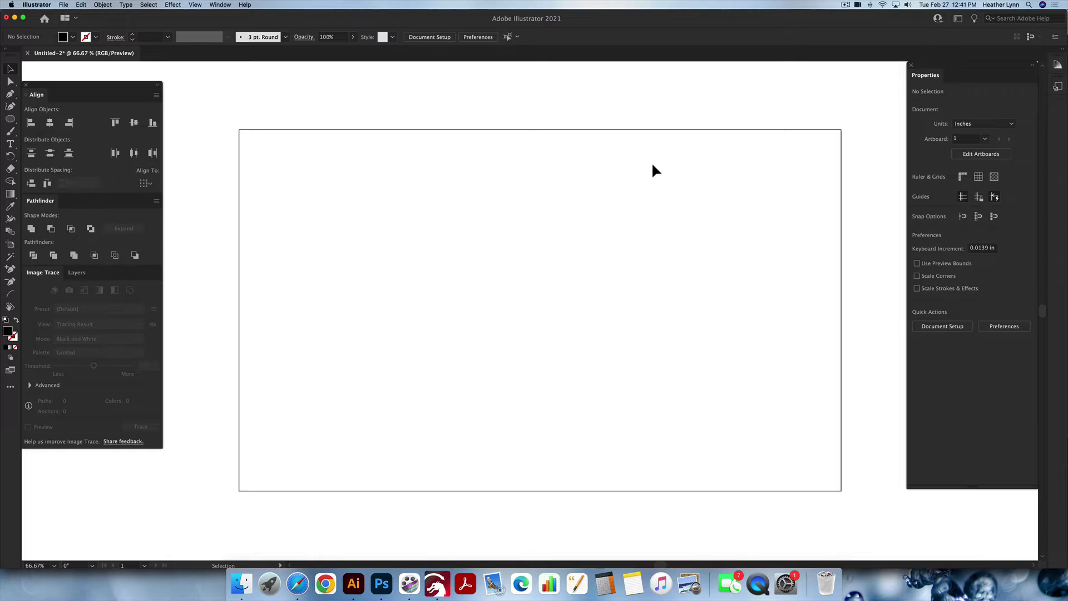
- Place Sara.png from Downloads onto the artboard of Untitled-2
key("shift+super+p")
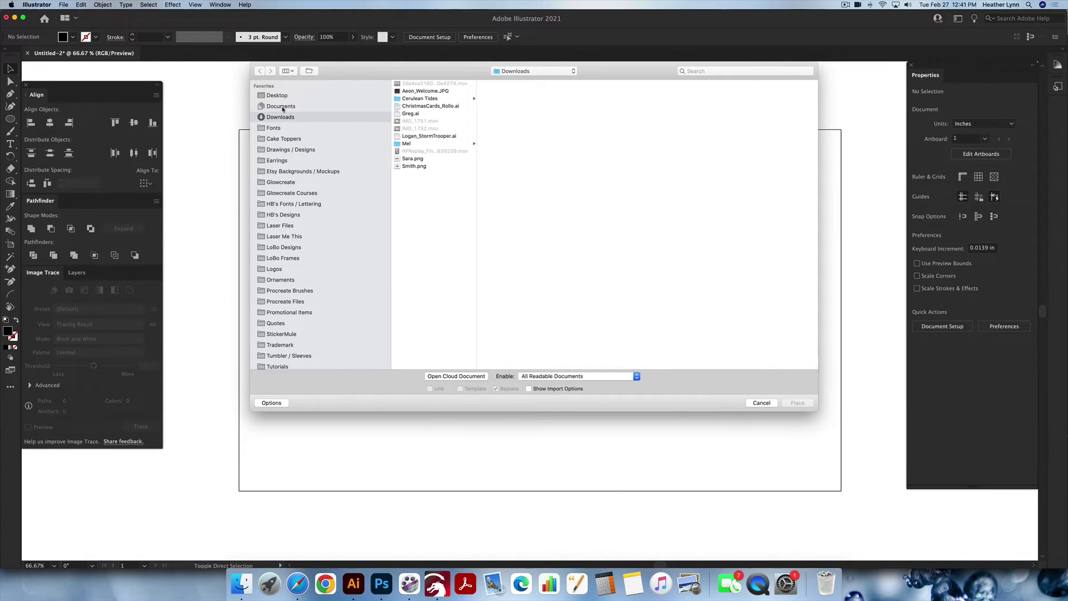
left_click(415, 158)
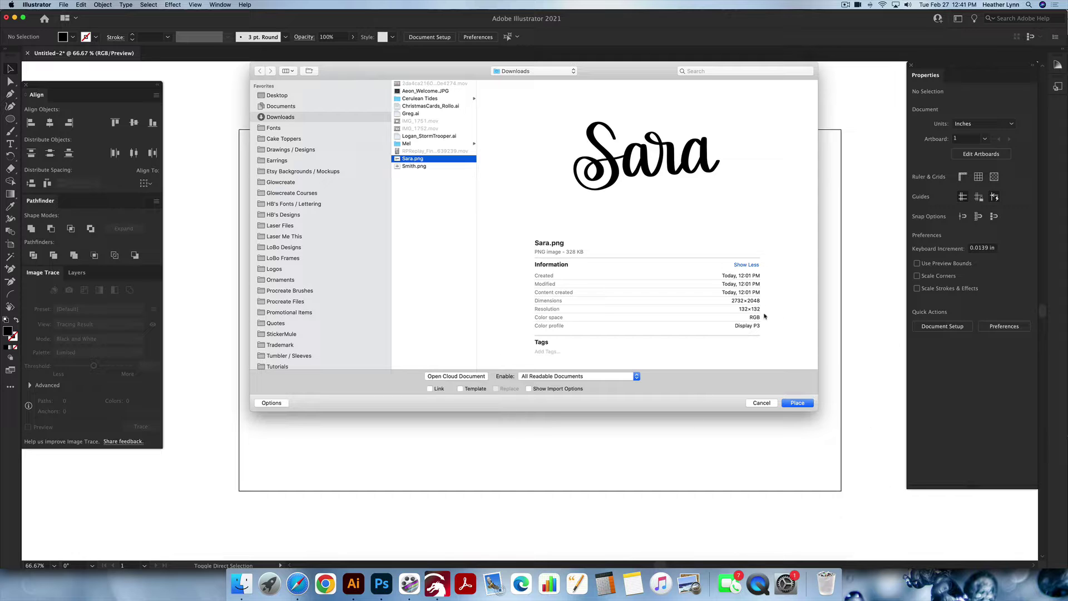
left_click(797, 402)
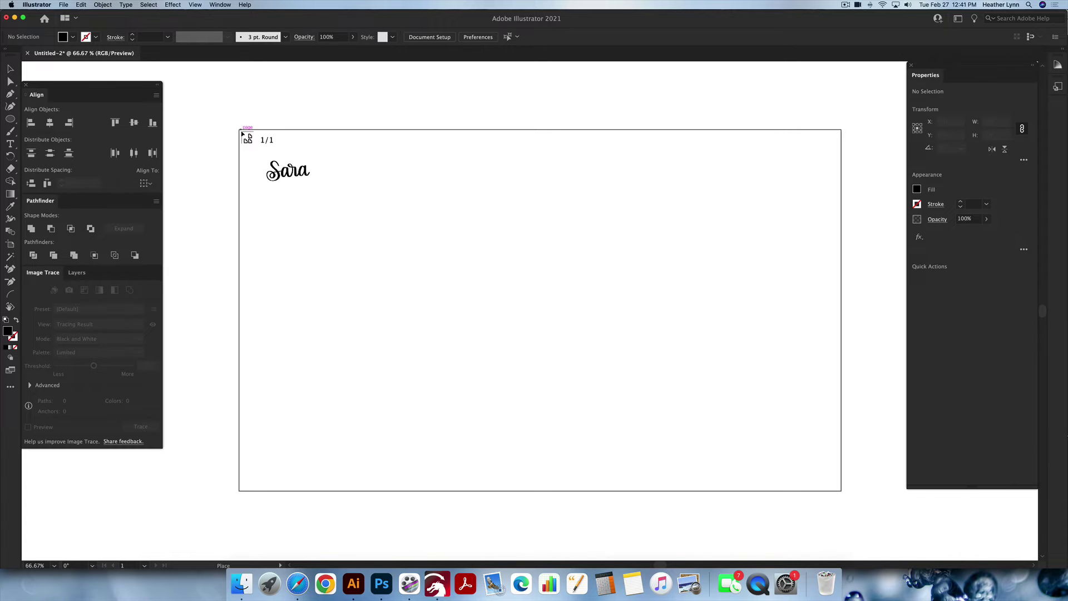
left_click(241, 132)
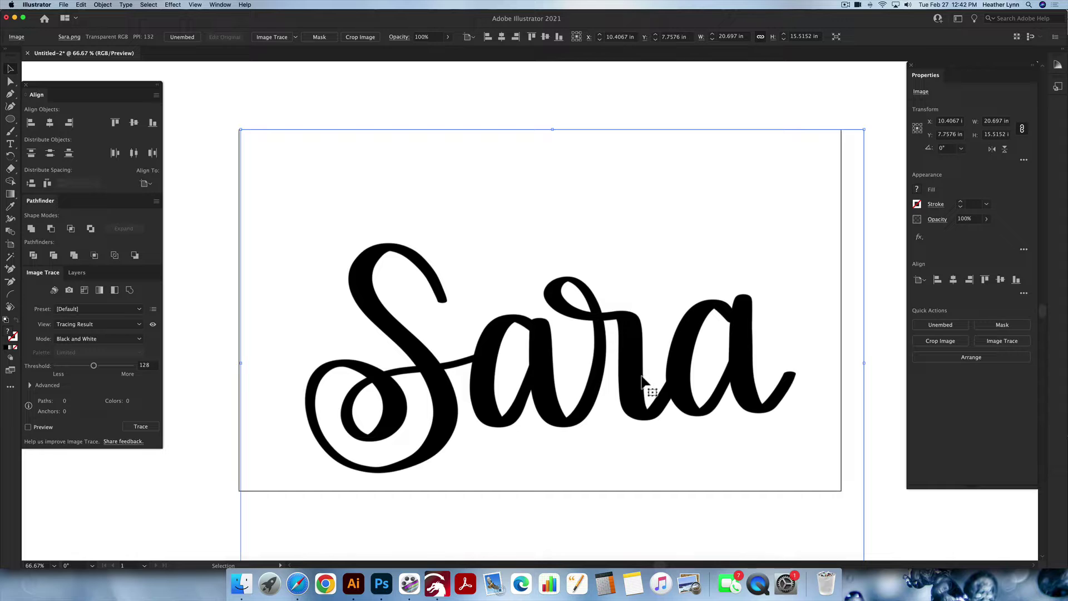
- Move the Sara image about 1.32 in up, zooming in to check its pixel edges
left_click_drag(643, 377, 646, 337)
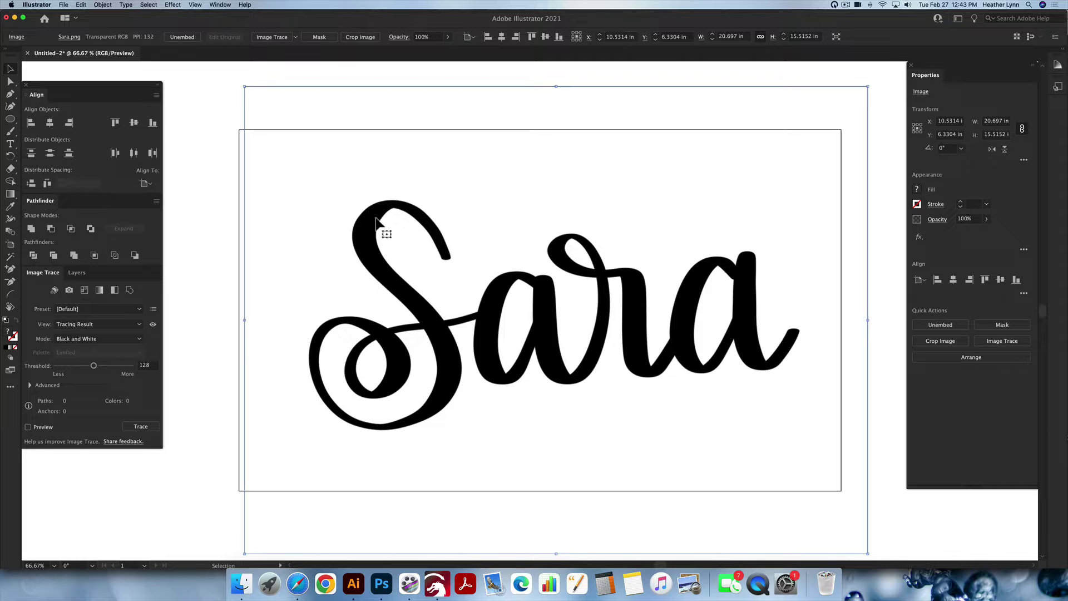
scroll(385, 220, "up", 5)
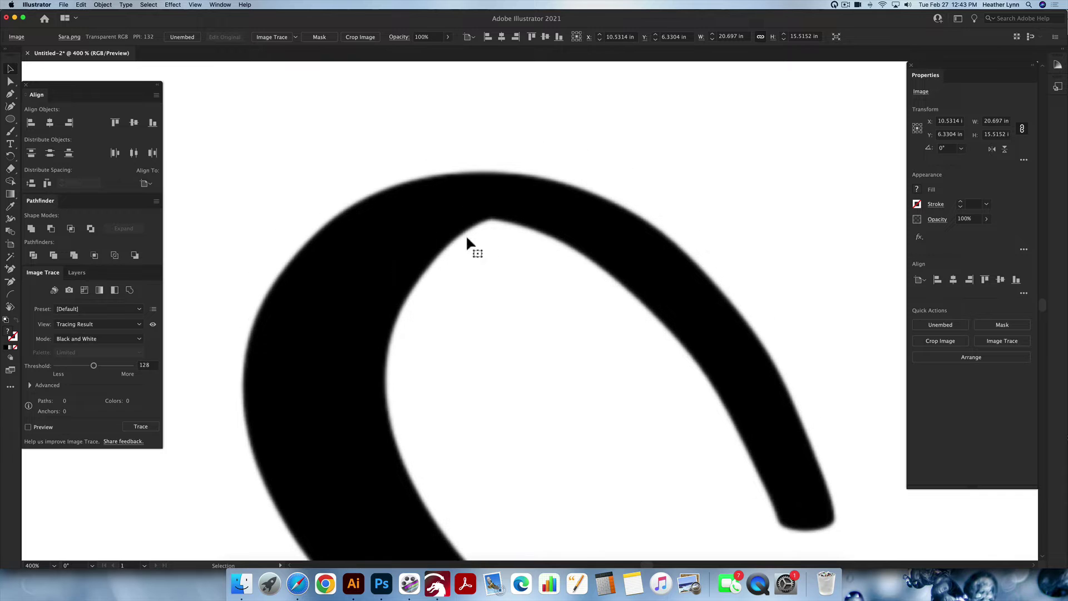
scroll(429, 262, "up", 3)
scroll(444, 278, "up", 5)
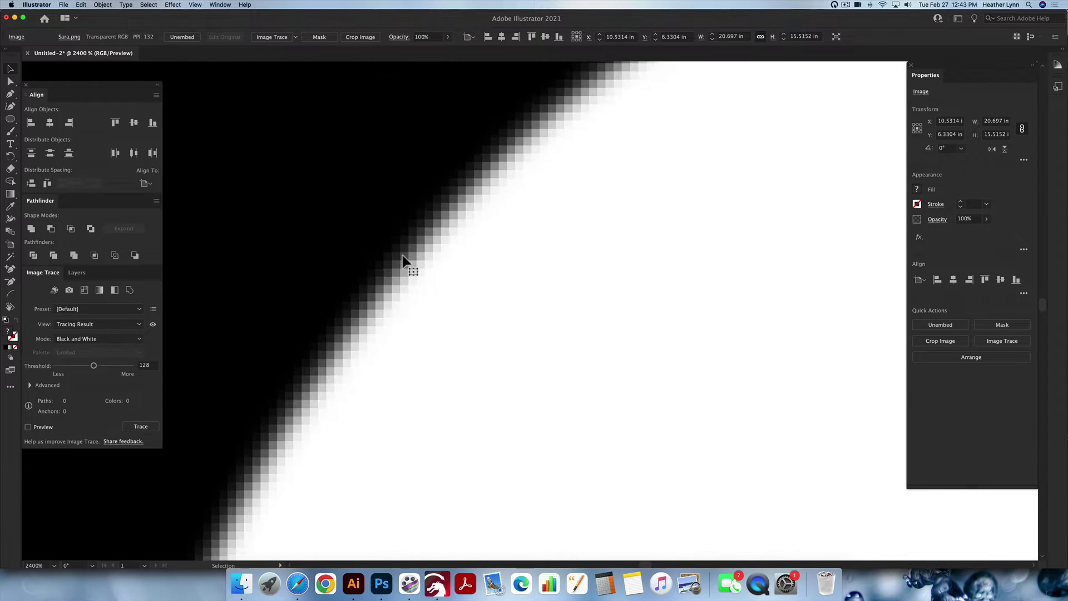
scroll(468, 271, "up", 3)
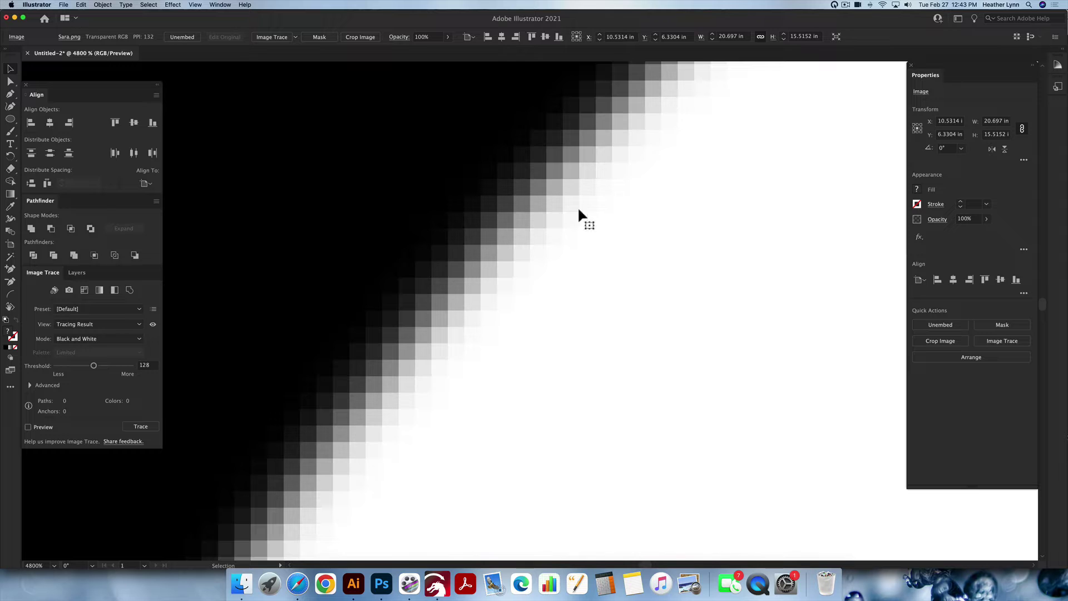
scroll(543, 324, "down", 5)
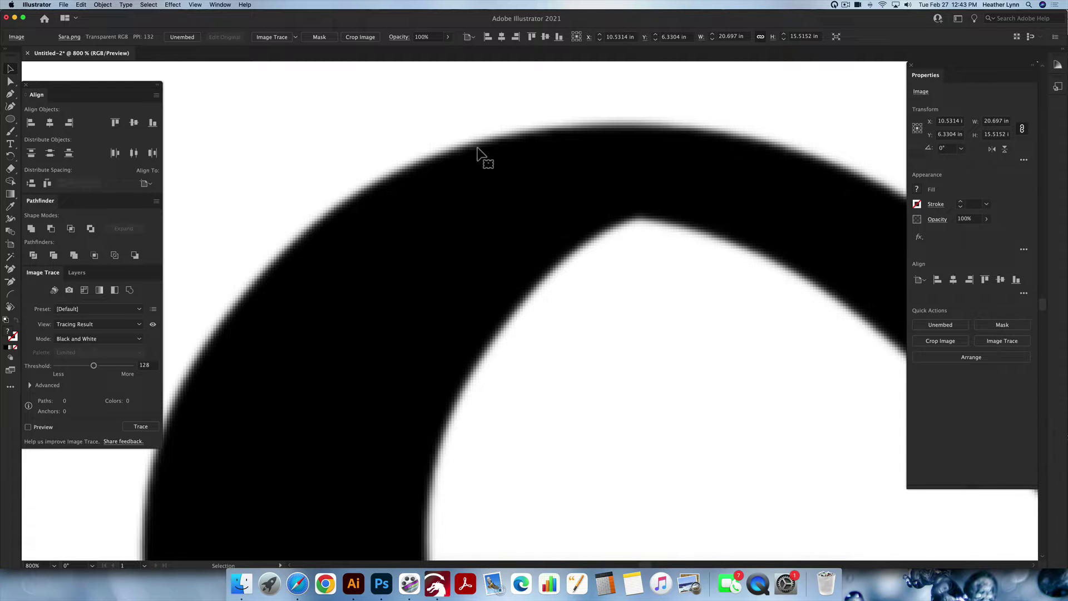
scroll(504, 346, "up", 3)
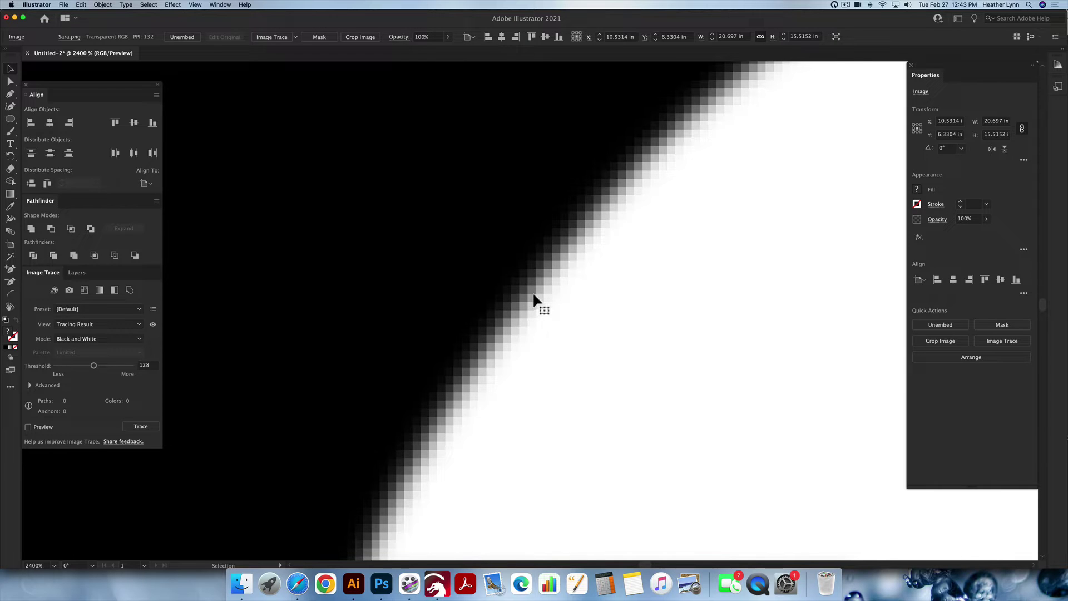
scroll(533, 293, "down", 3)
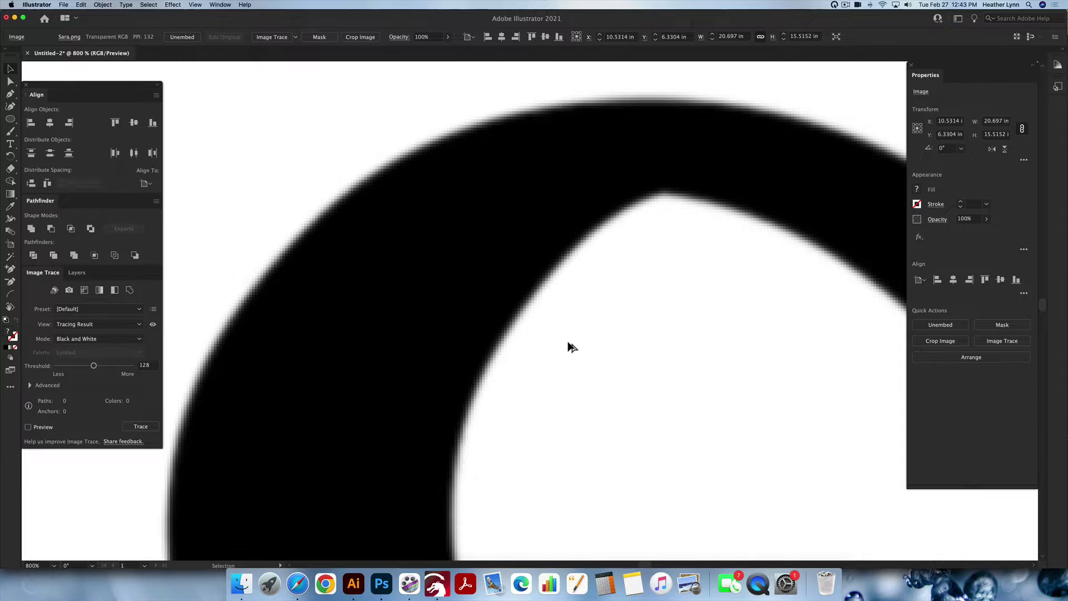
scroll(568, 341, "down", 3)
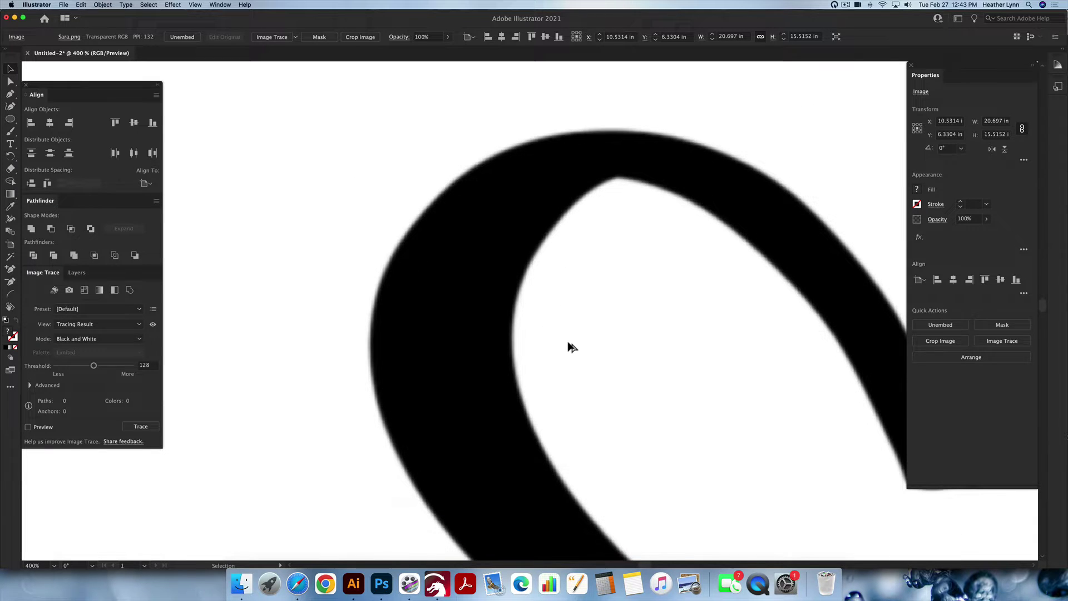
scroll(567, 345, "down", 5)
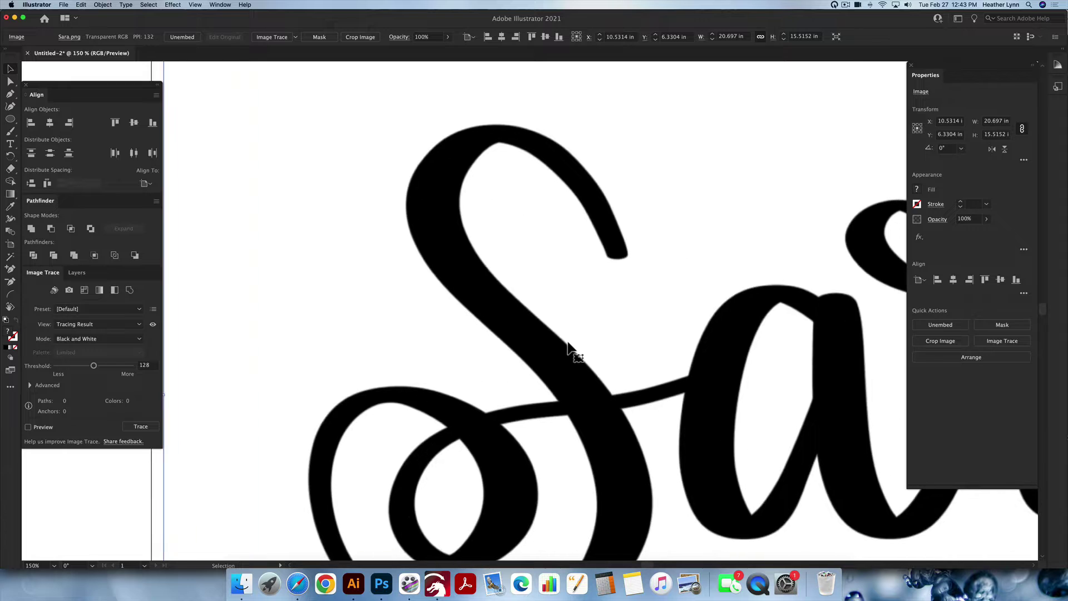
scroll(567, 343, "down", 3)
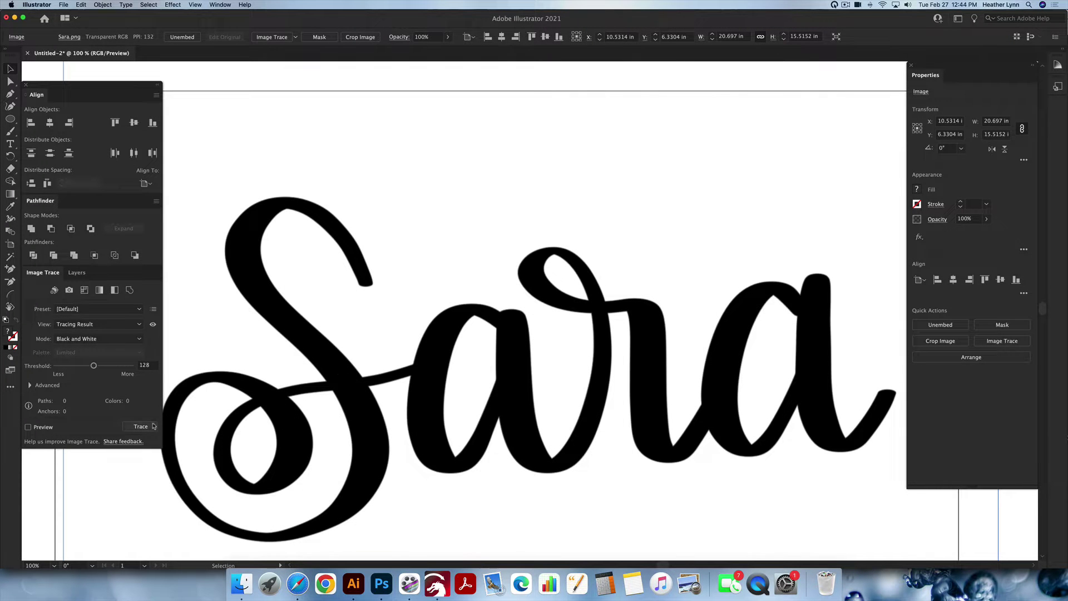
- Trace the Sara image in black and white and expand it with Object and Fill
left_click(140, 426)
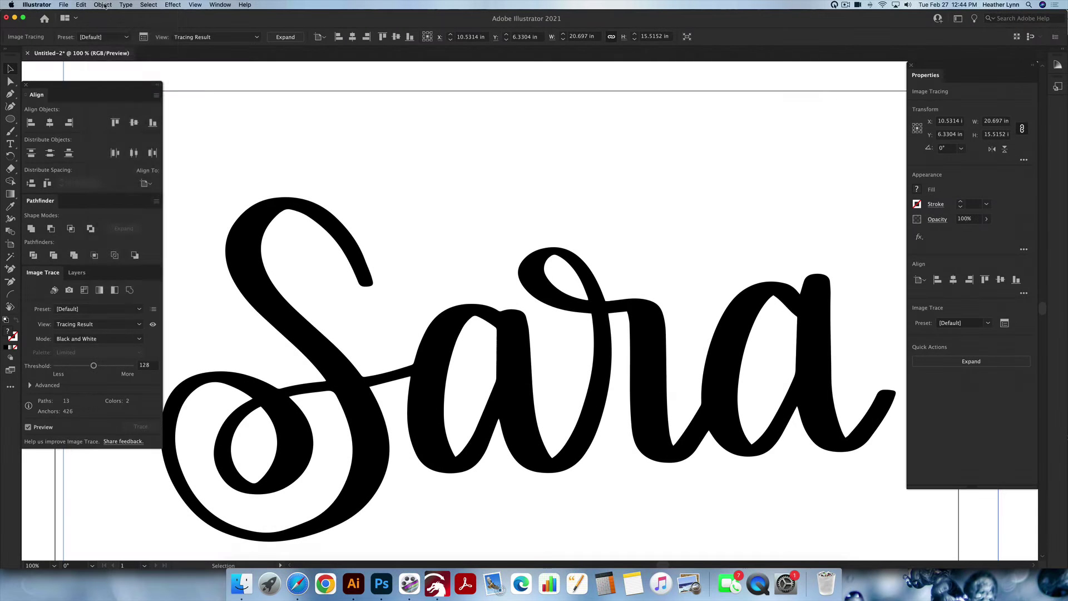
left_click(103, 5)
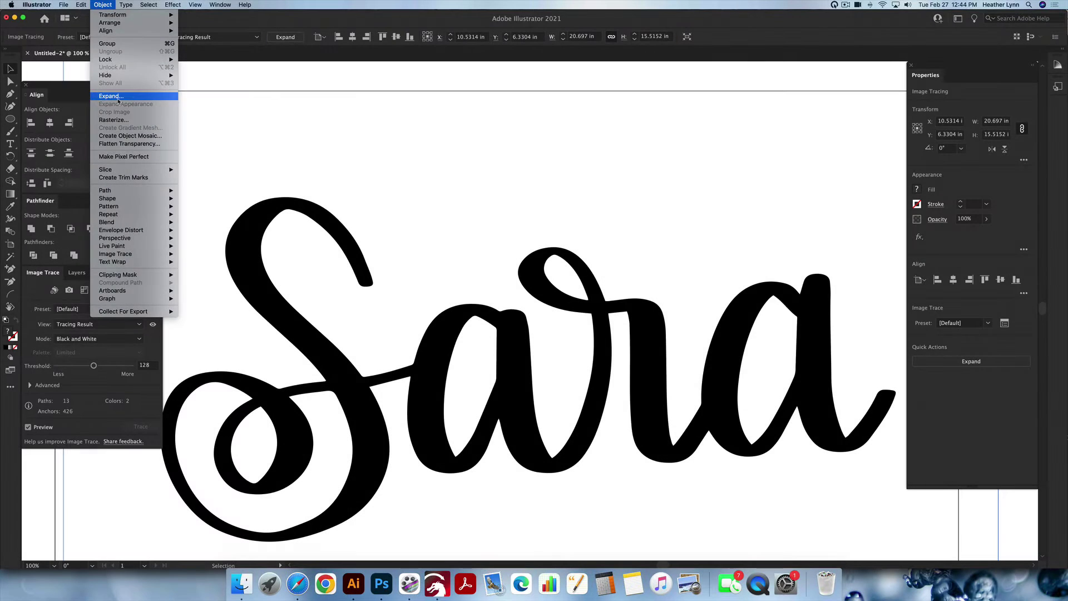
left_click(112, 96)
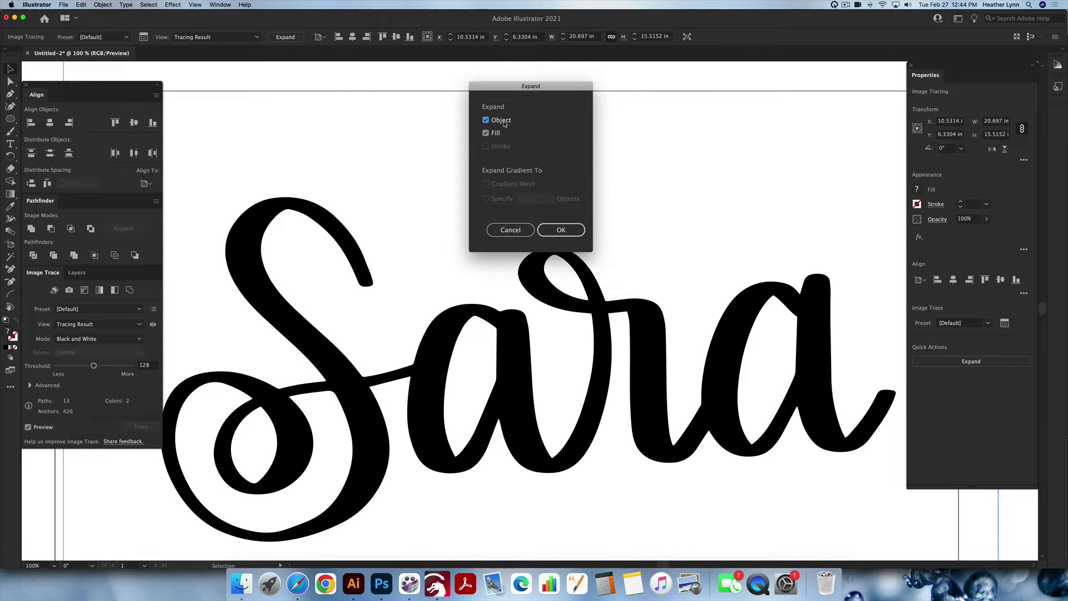
left_click(565, 228)
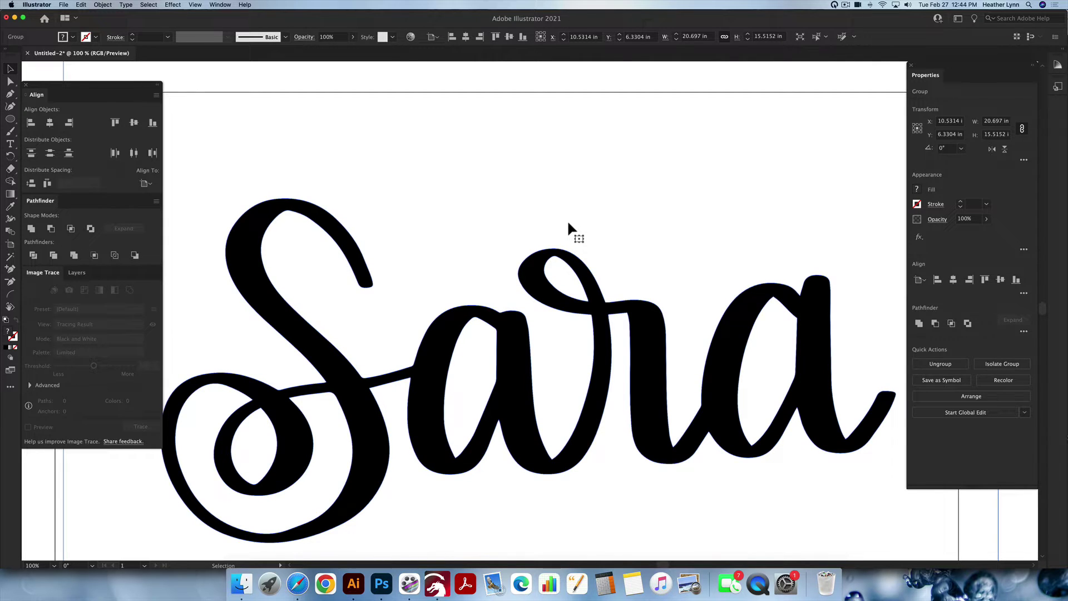
- Select all white shapes of the trace with the Magic Wand and delete them
key("y")
left_click(474, 212)
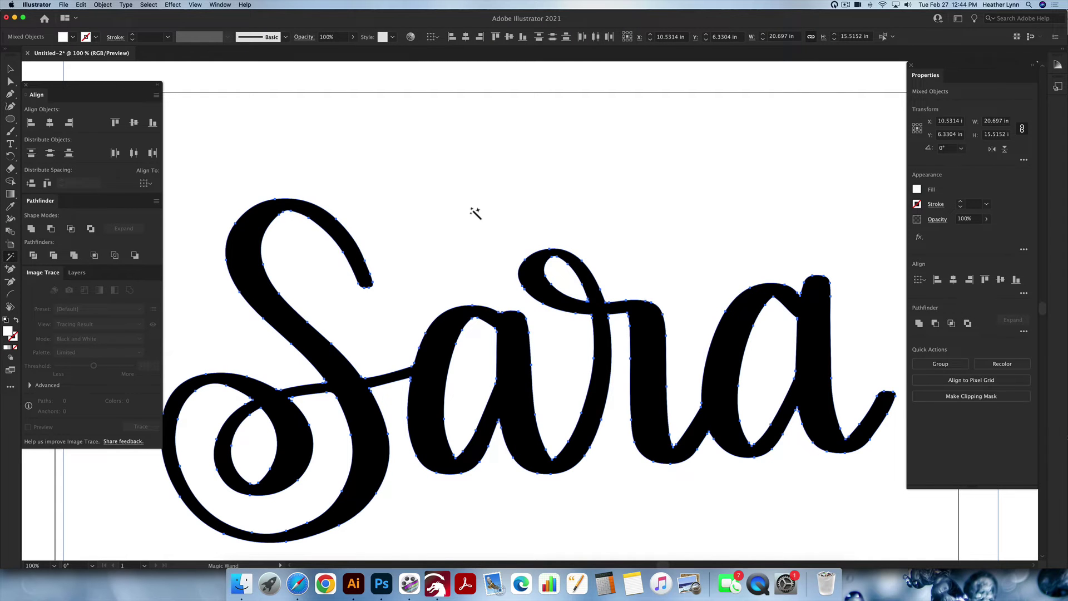
key("super+shift+a")
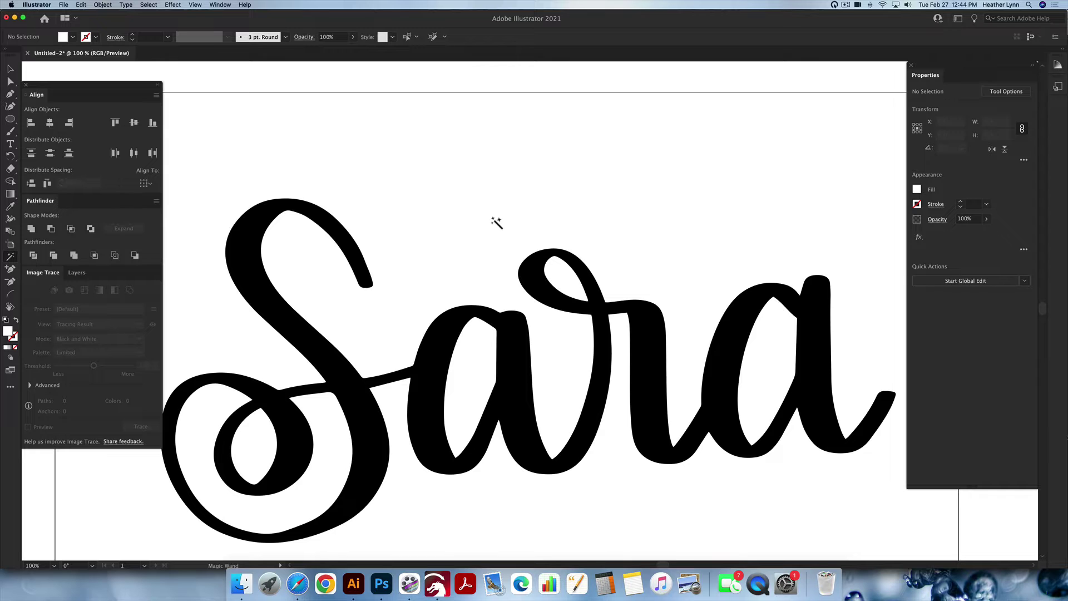
- Switch to Outline view to inspect the traced Sara lettering paths
scroll(500, 221, "left", 3)
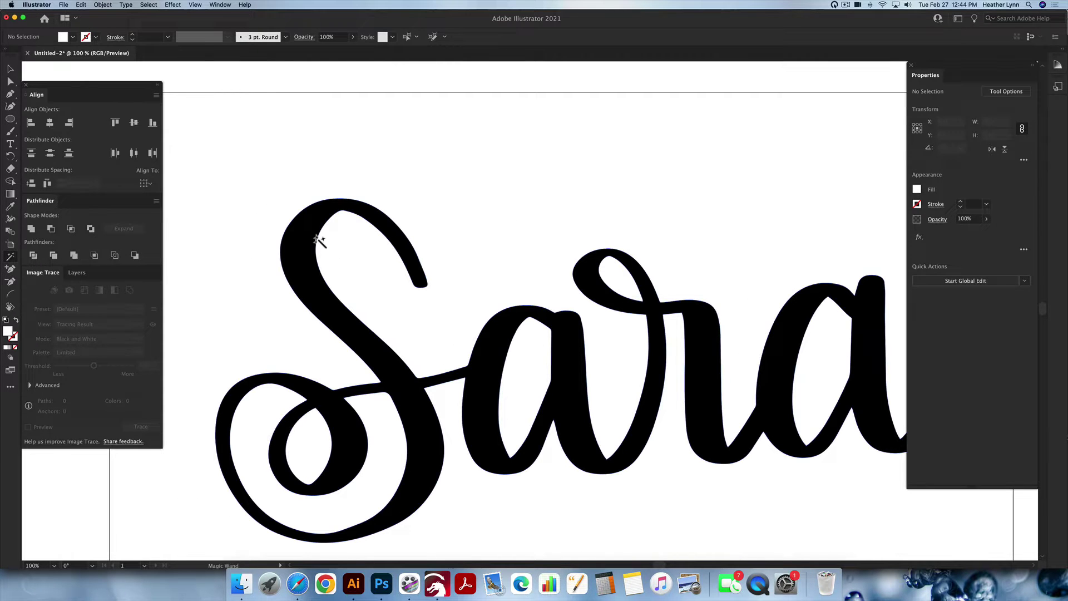
scroll(322, 242, "up", 8)
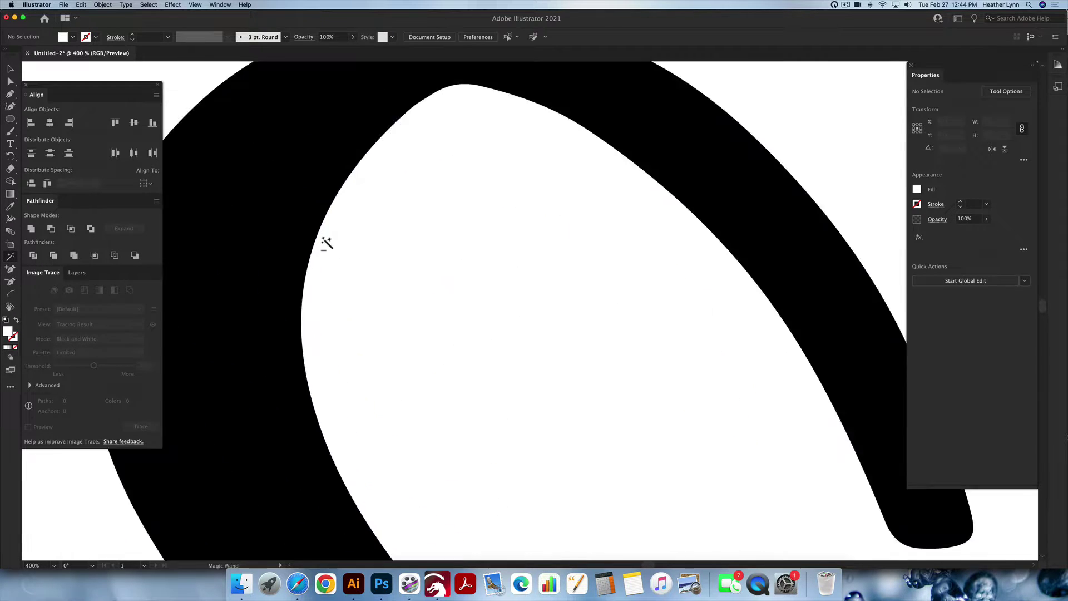
scroll(327, 241, "up", 2)
scroll(317, 248, "up", 2)
scroll(375, 274, "up", 10)
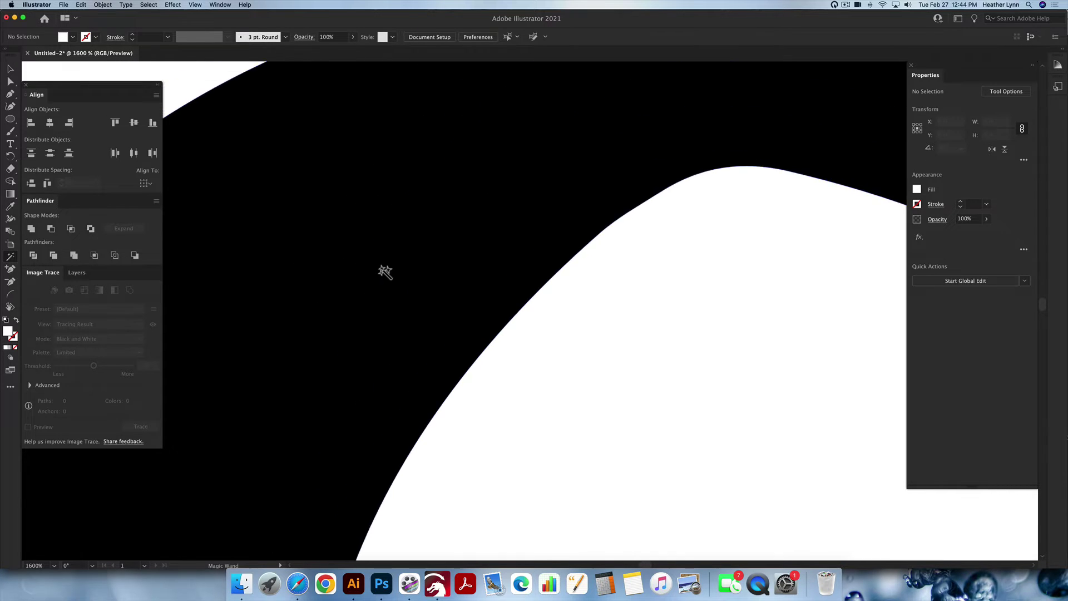
scroll(385, 272, "up", 3)
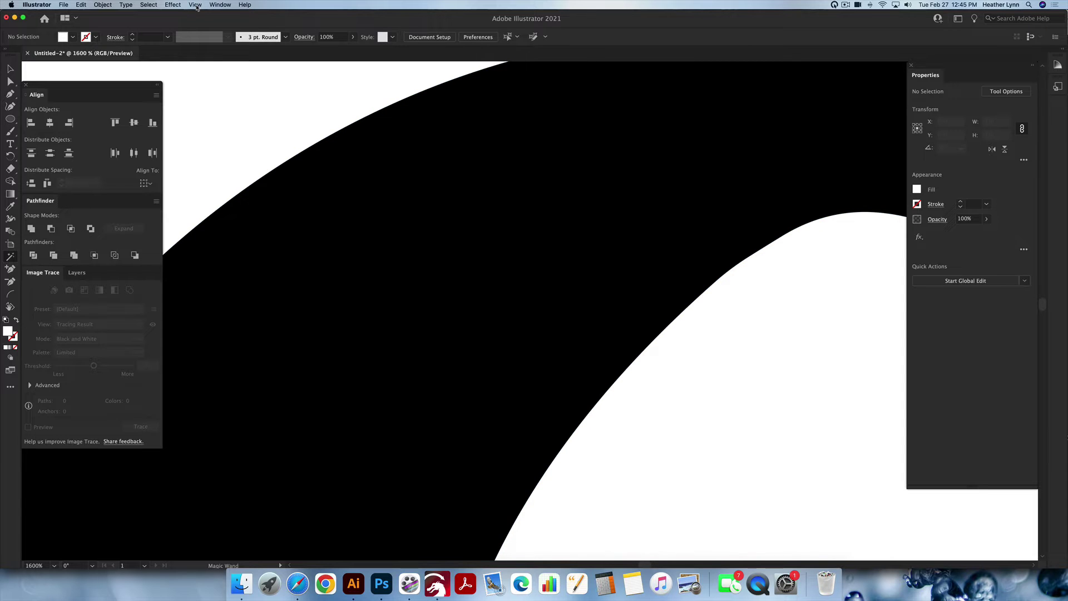
left_click(196, 7)
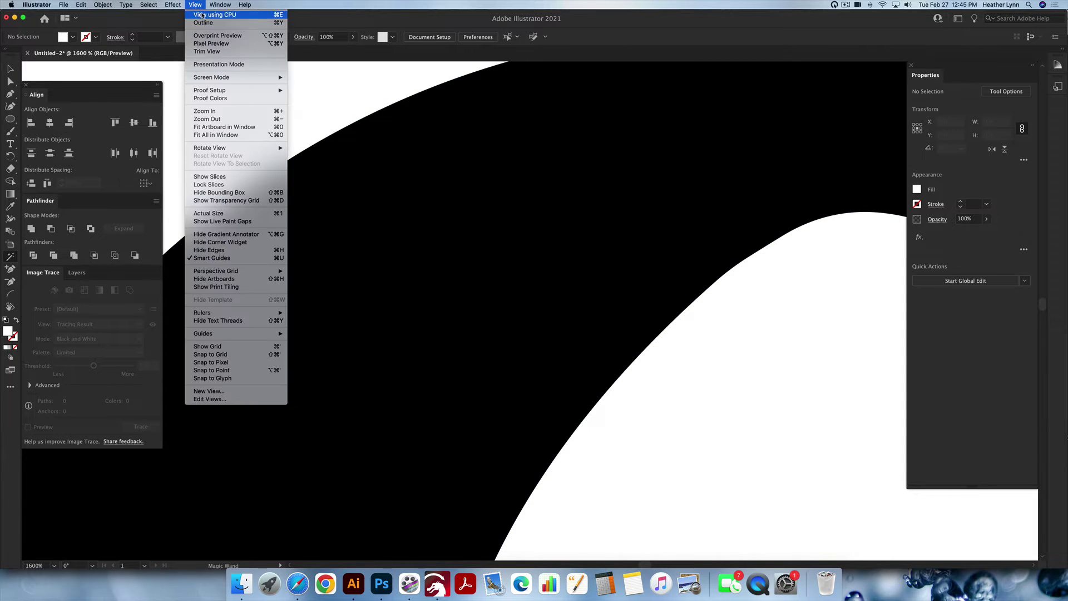
left_click(223, 21)
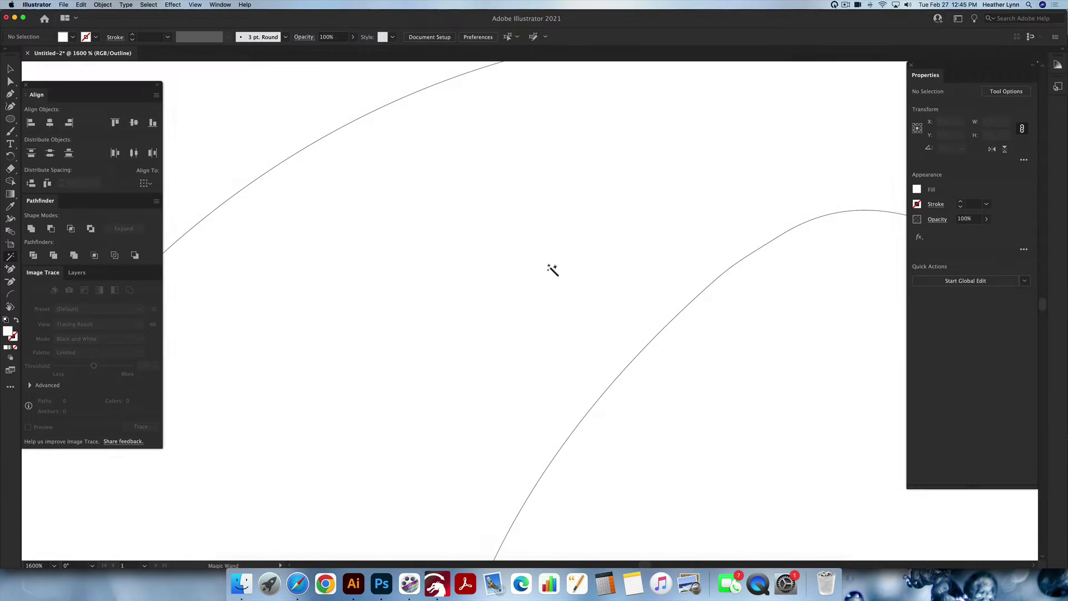
scroll(552, 270, "down", 10)
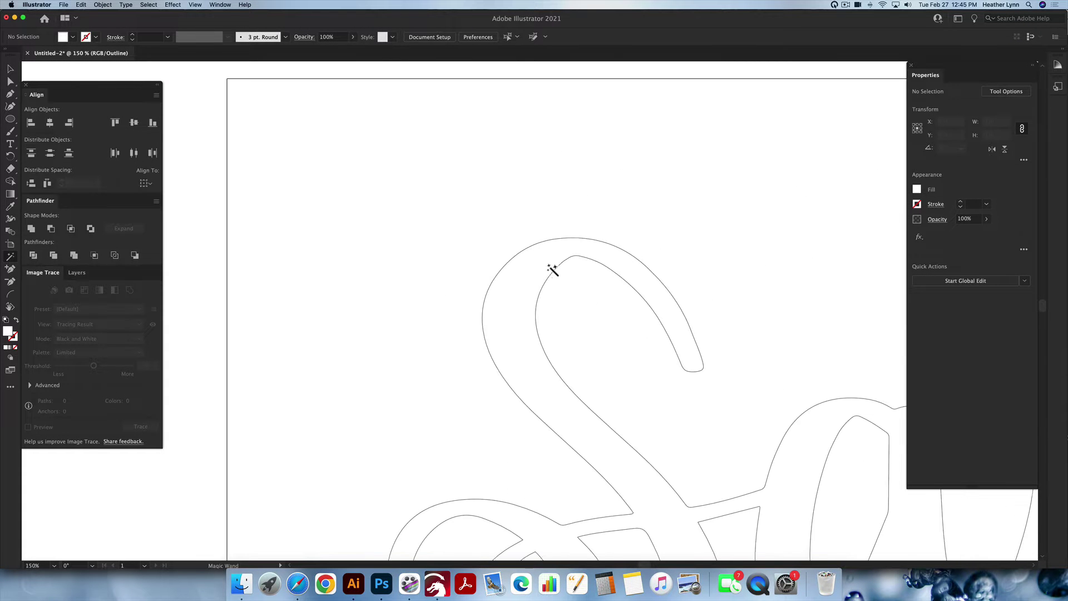
scroll(553, 270, "down", 3)
scroll(551, 270, "right", 5)
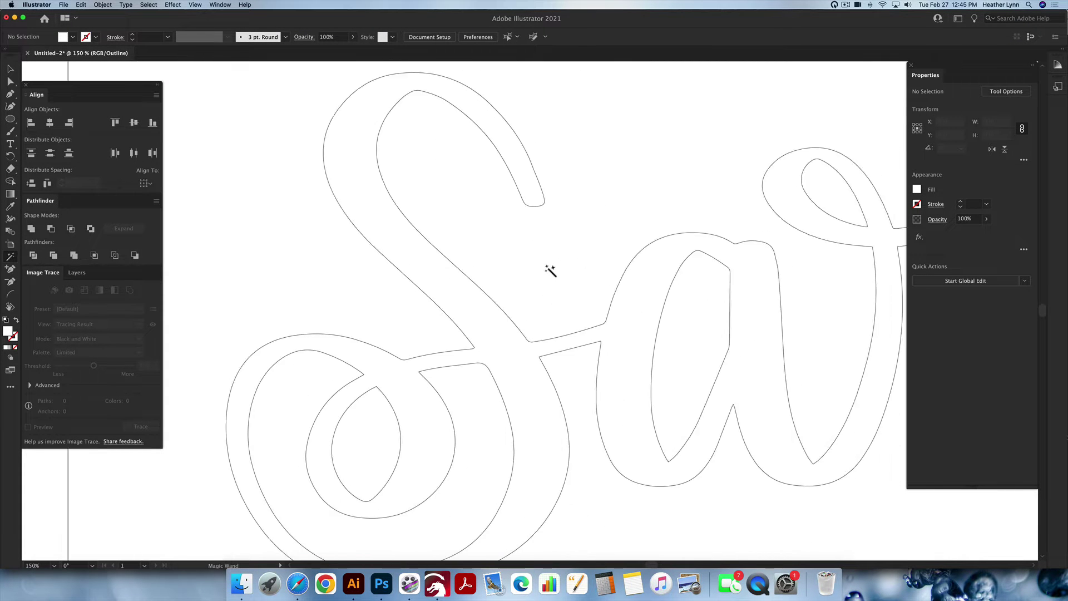
- Select the Sara lettering group, fit the artboard in view, and return to Preview
key("v")
left_click(484, 288)
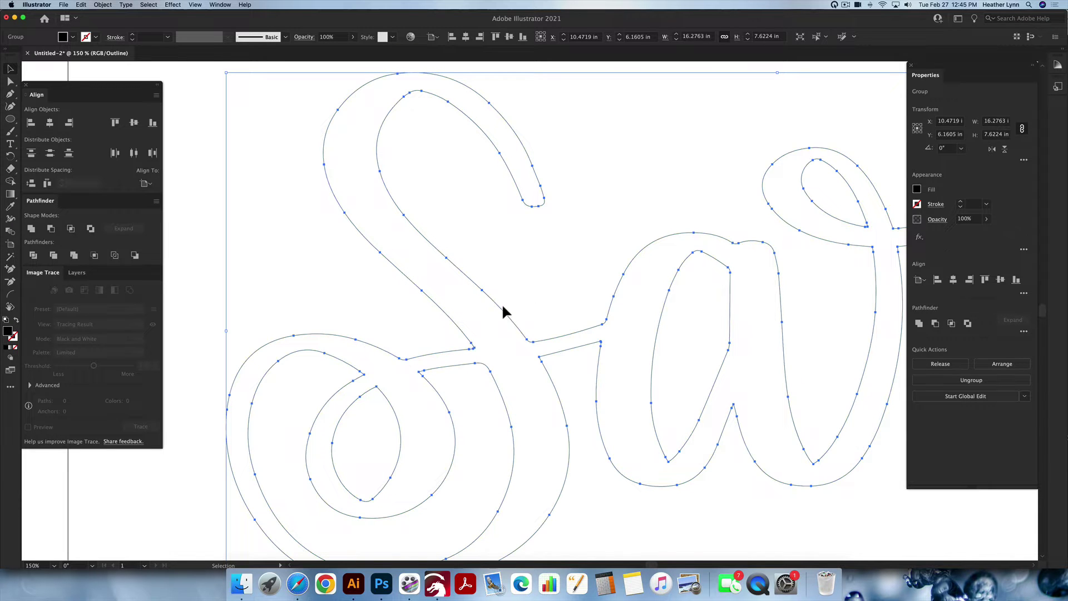
scroll(509, 310, "right", 3)
key("super+minus")
key("super+minus")
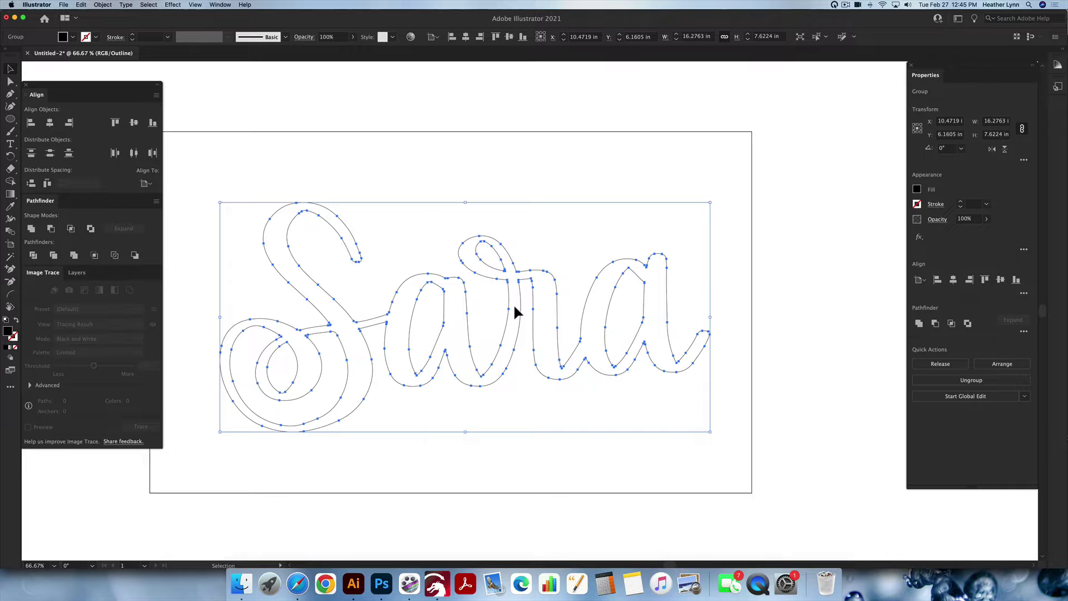
scroll(515, 312, "left", 3)
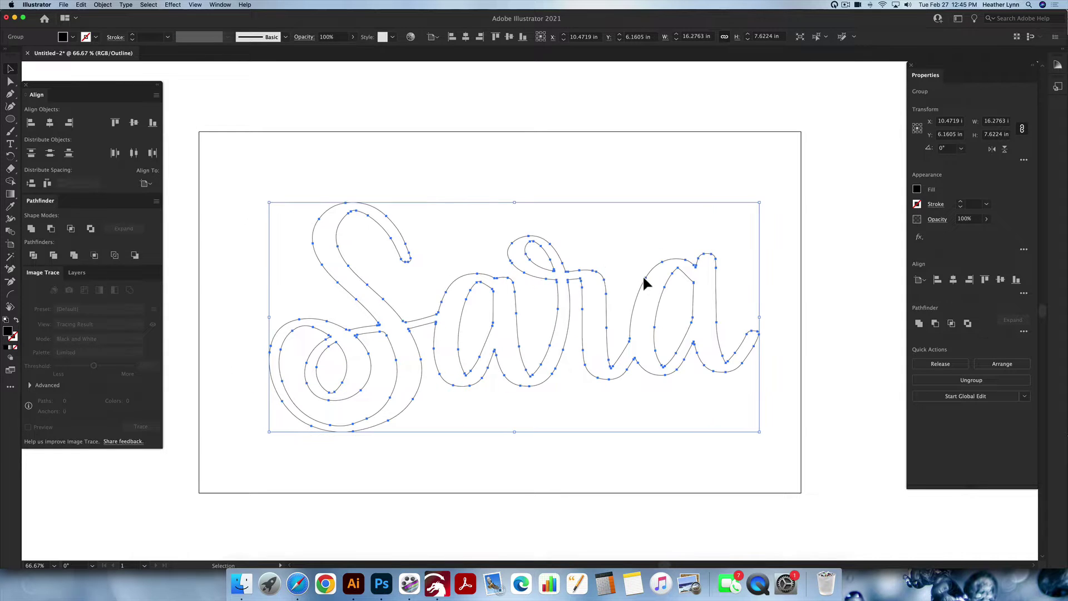
key("super+y")
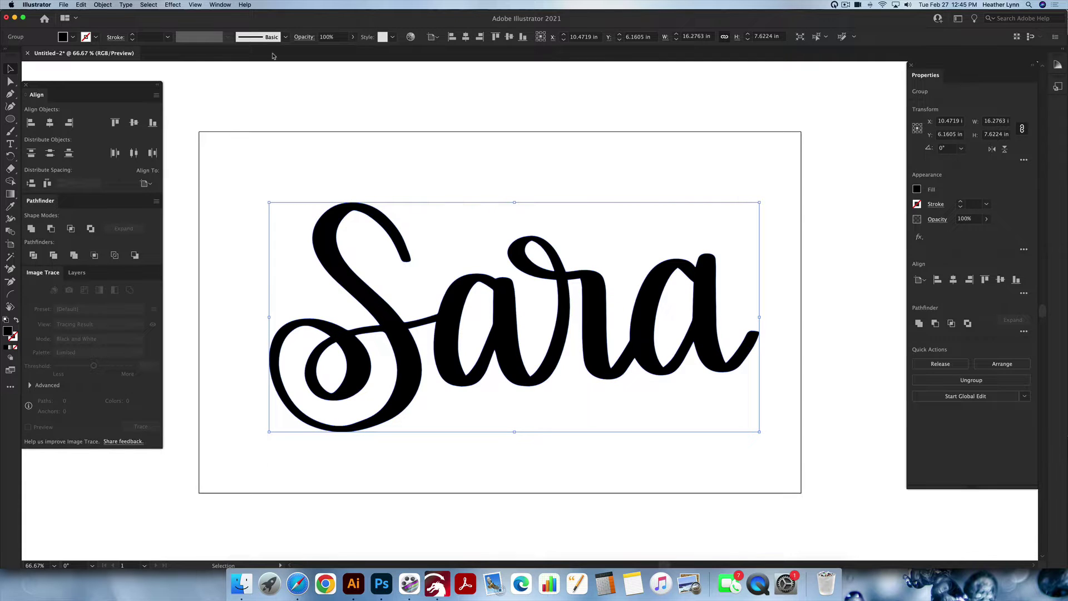
- Scale the Sara lettering proportionally to 2 in wide, 0.9366 in tall
left_click(195, 5)
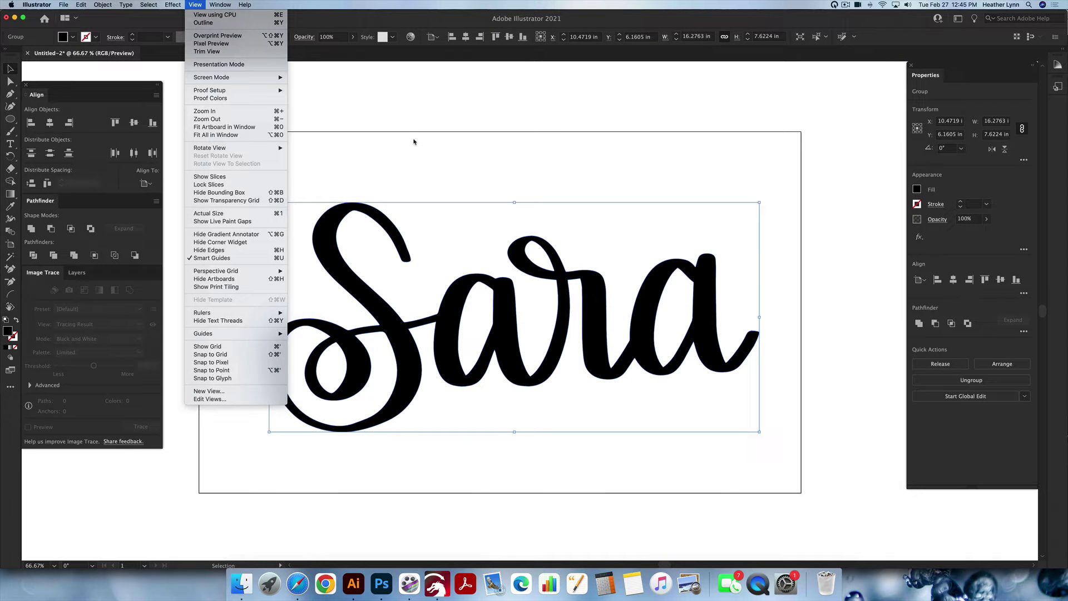
left_click(414, 142)
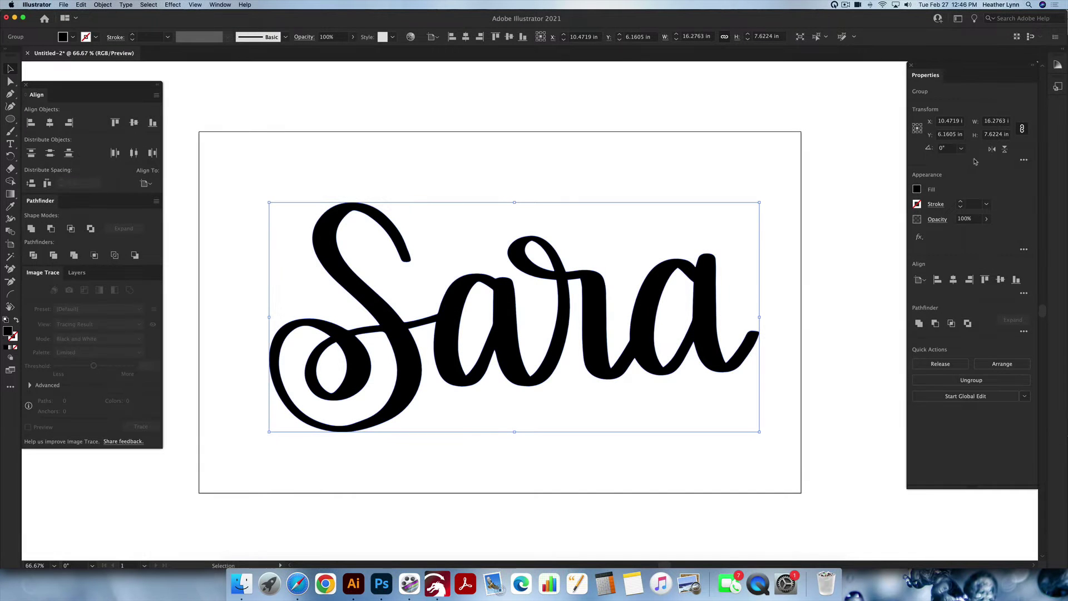
left_click(989, 121)
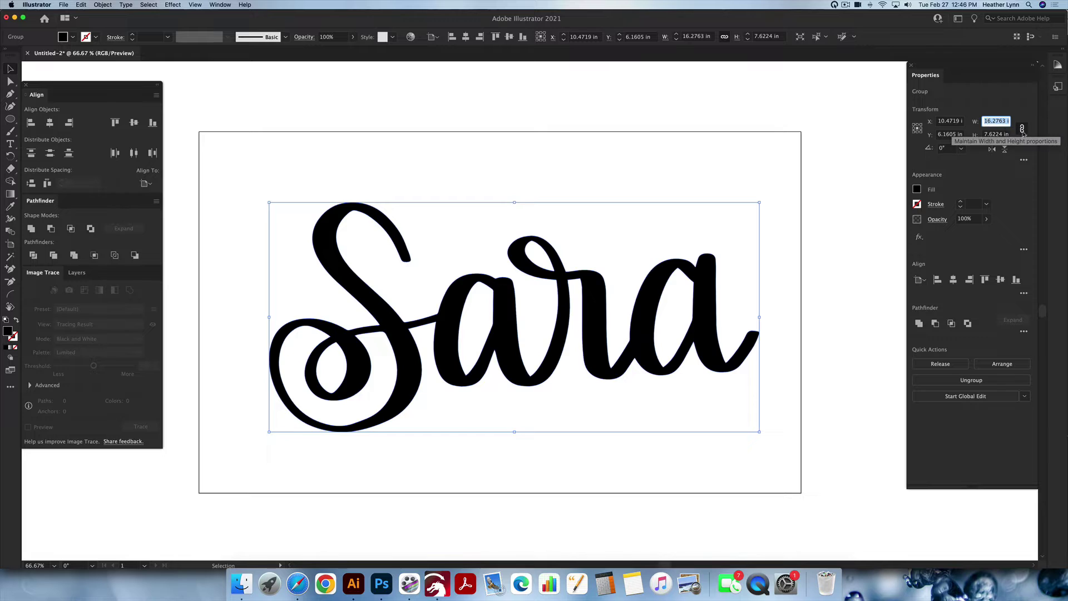
left_click(1022, 129)
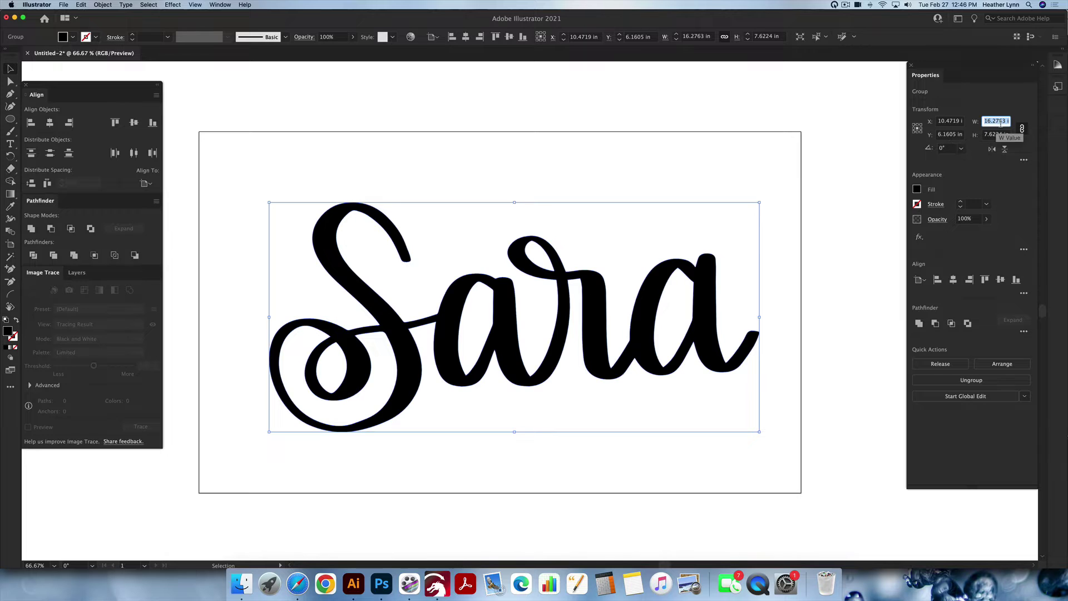
type("2")
key("Return")
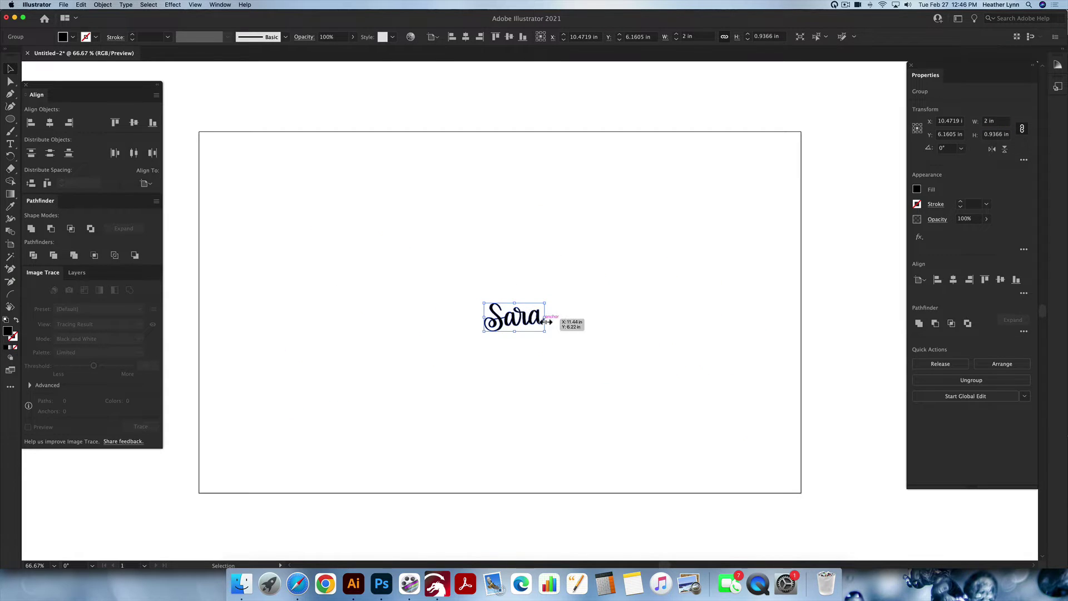
scroll(534, 320, "up", 1)
scroll(536, 323, "up", 5)
- Select the Sara lettering group with the Selection tool
scroll(534, 324, "left", 3)
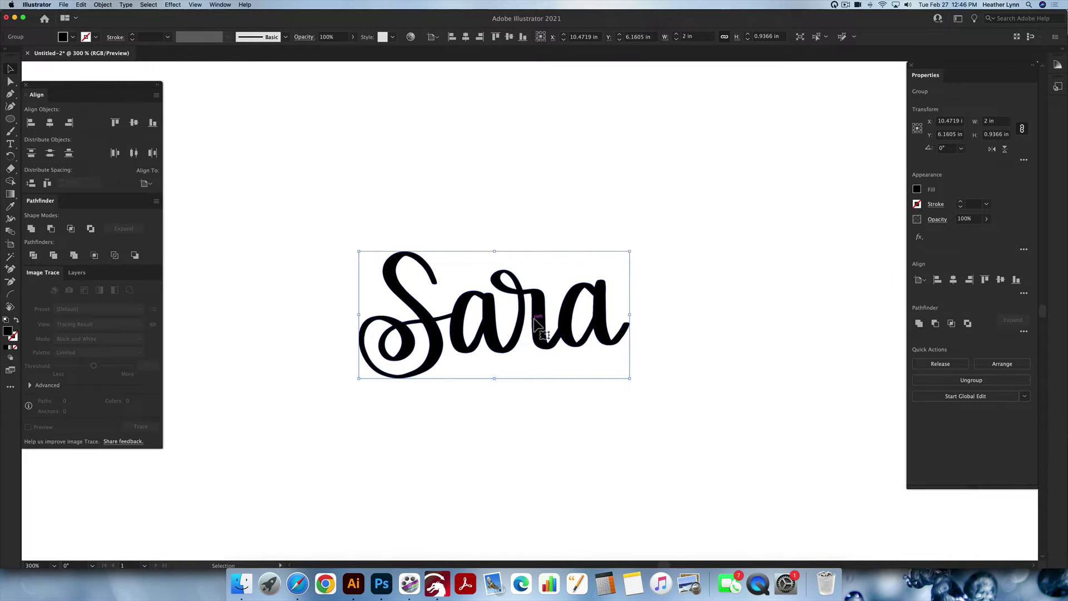
key("c")
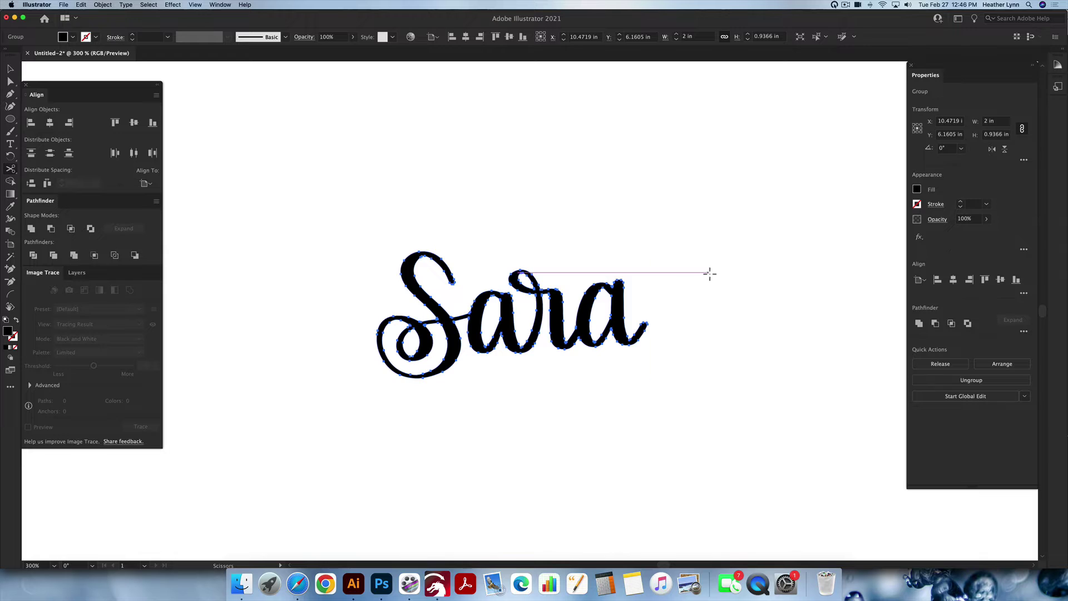
key("v")
left_click(666, 356)
left_click(588, 325)
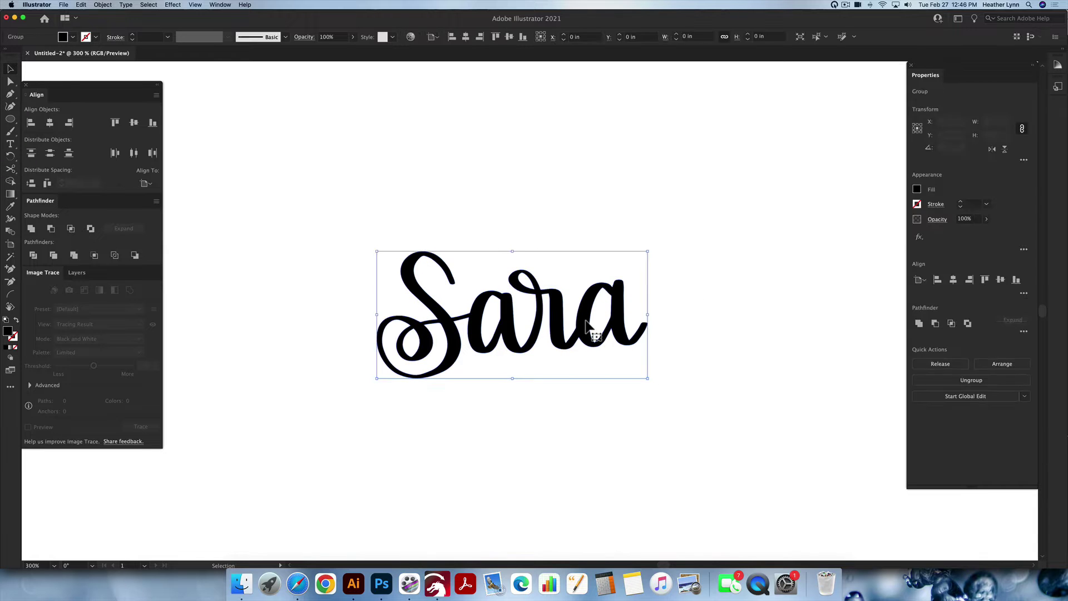
key("super+y")
key("super+y")
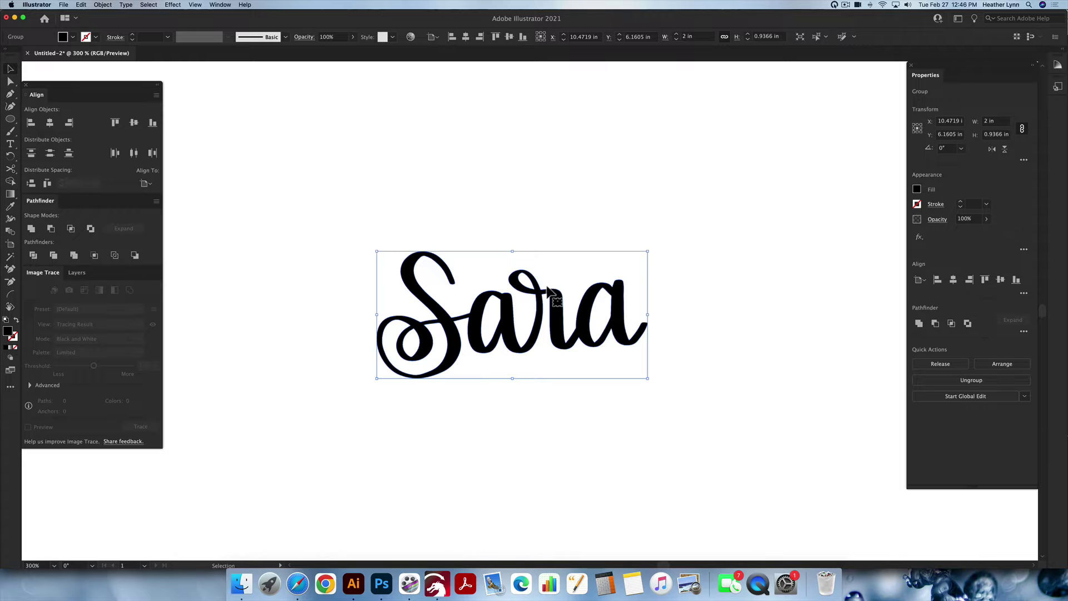
- Apply a 0.1389 in Offset Path with Round joins around Sara
left_click(109, 5)
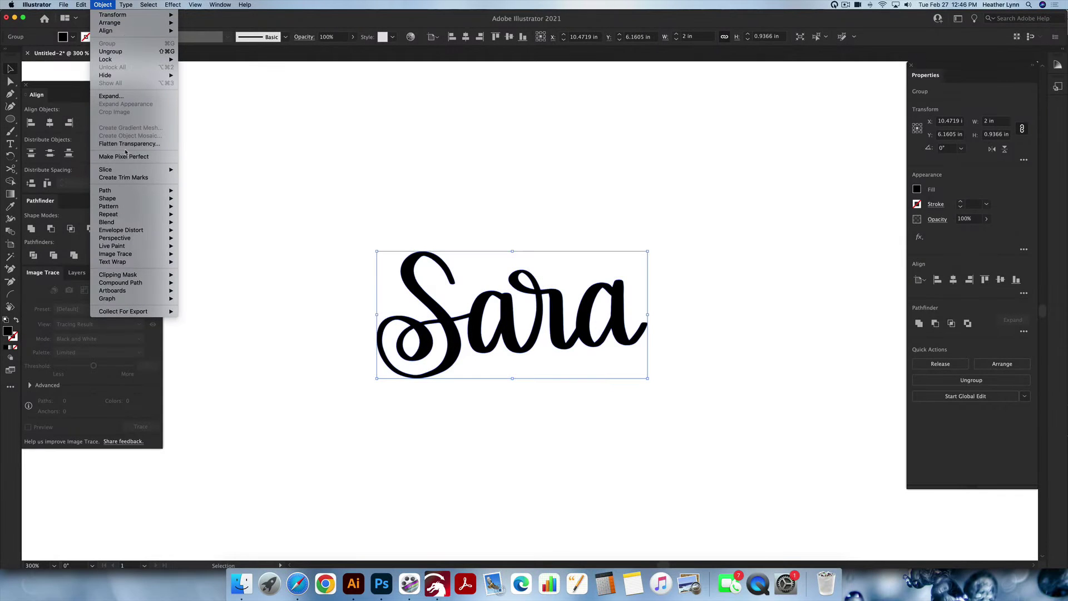
mouse_move(122, 193)
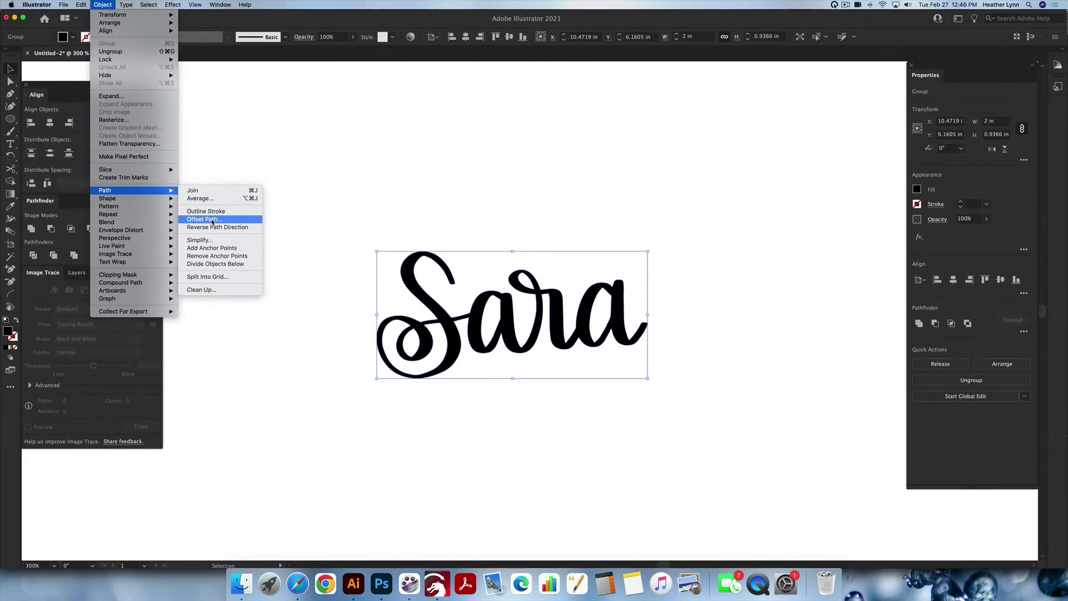
left_click(204, 219)
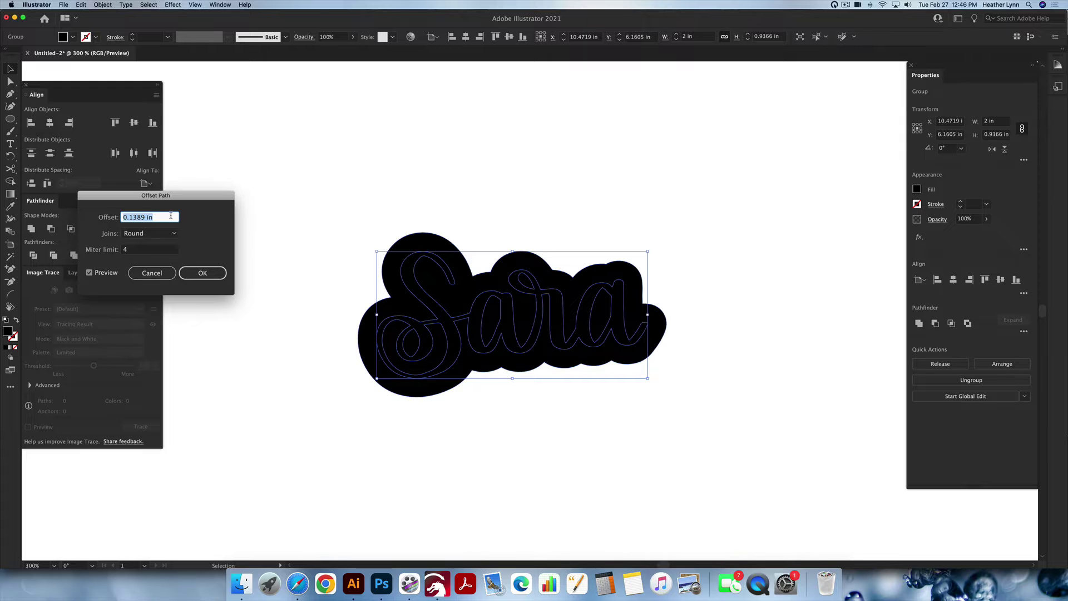
left_click(154, 234)
left_click(151, 234)
left_click(152, 255)
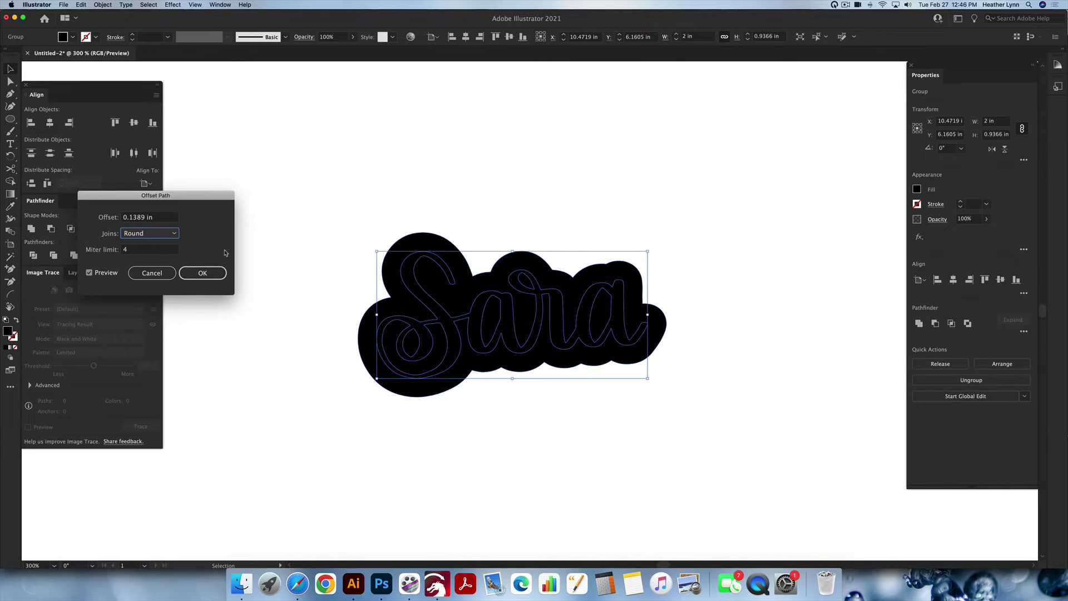
left_click(208, 276)
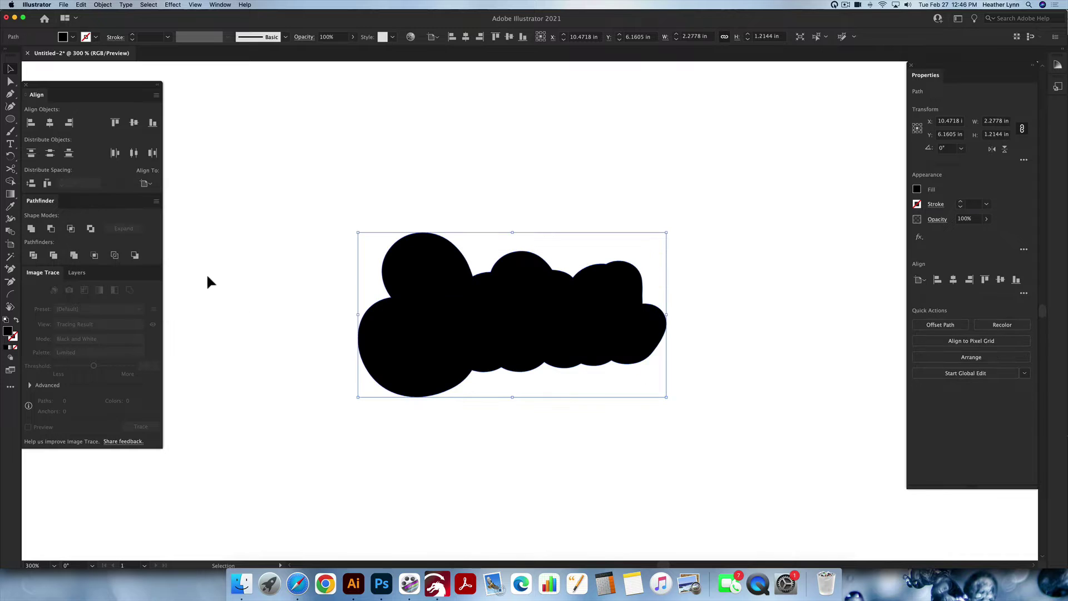
- Cut Sara out and make the offset cloud an unfilled outline with a red stroke
left_click_drag(686, 414, 336, 216)
key("shift+x")
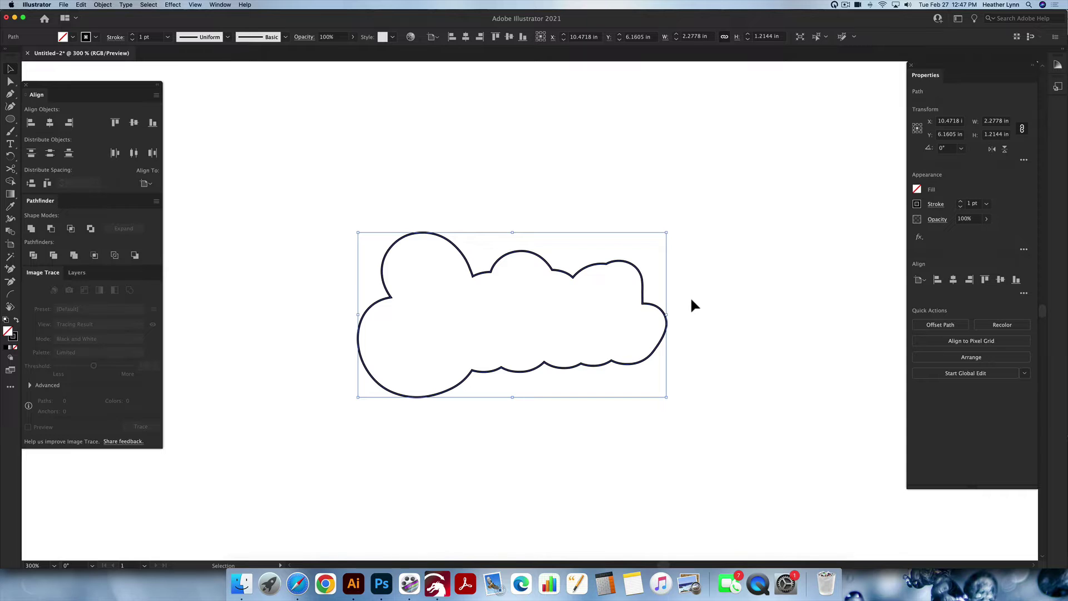
left_click(916, 204)
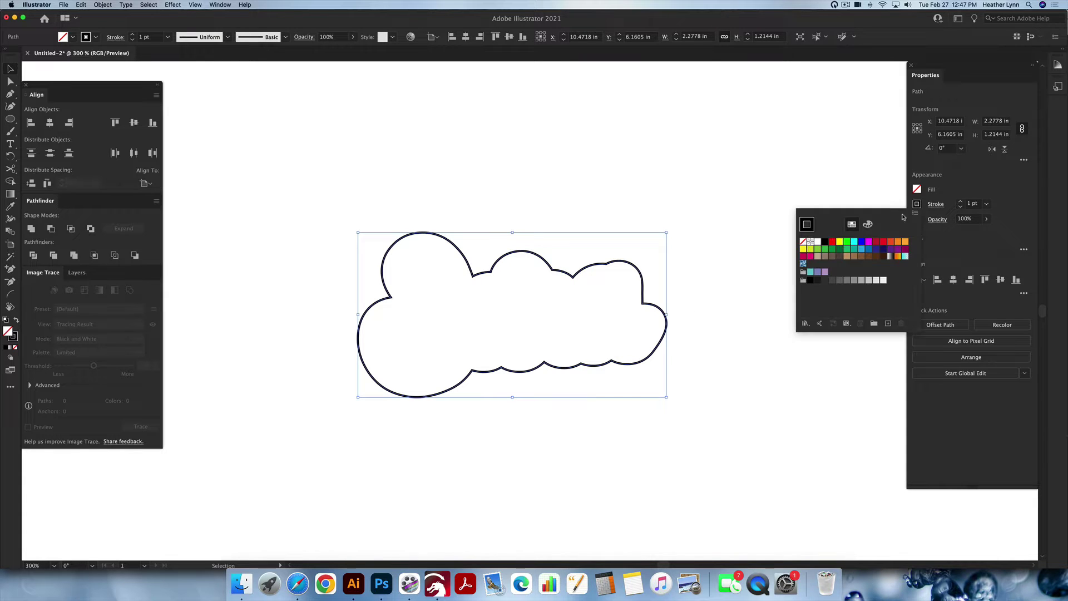
left_click(832, 242)
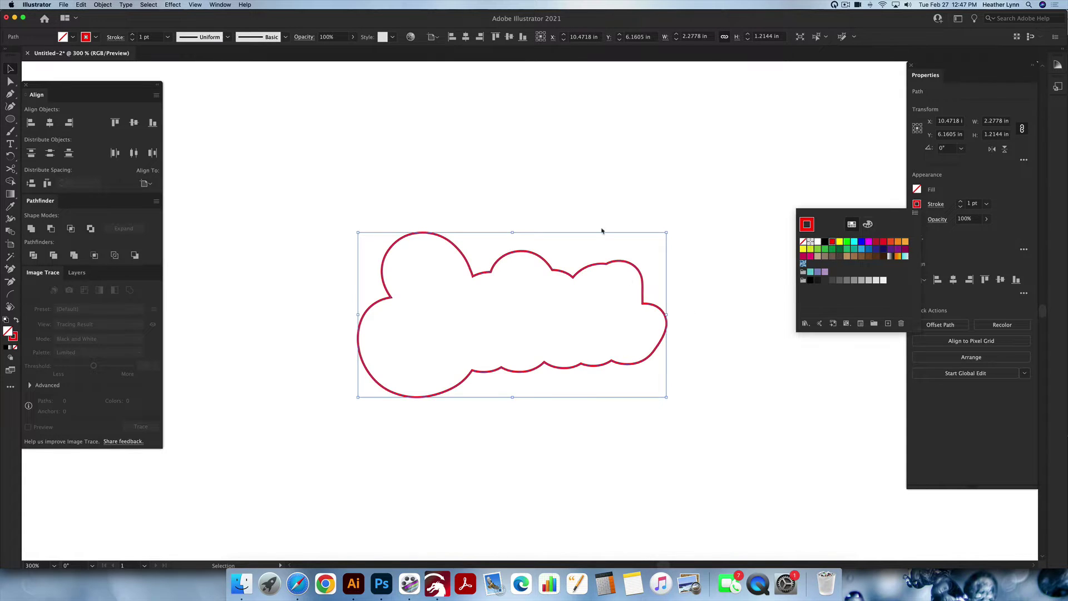
key("Escape")
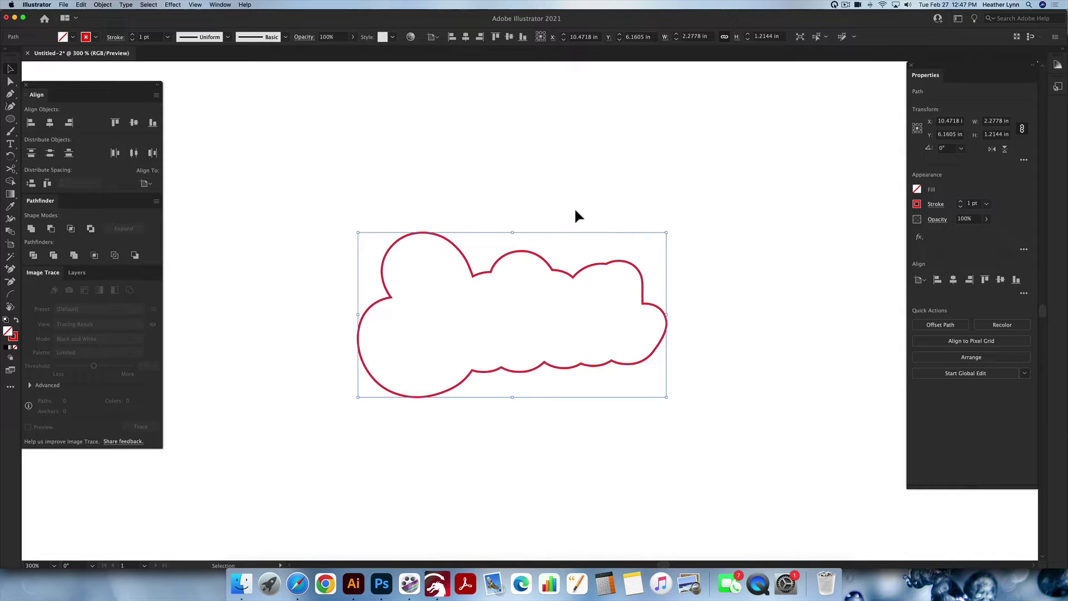
left_click(576, 210)
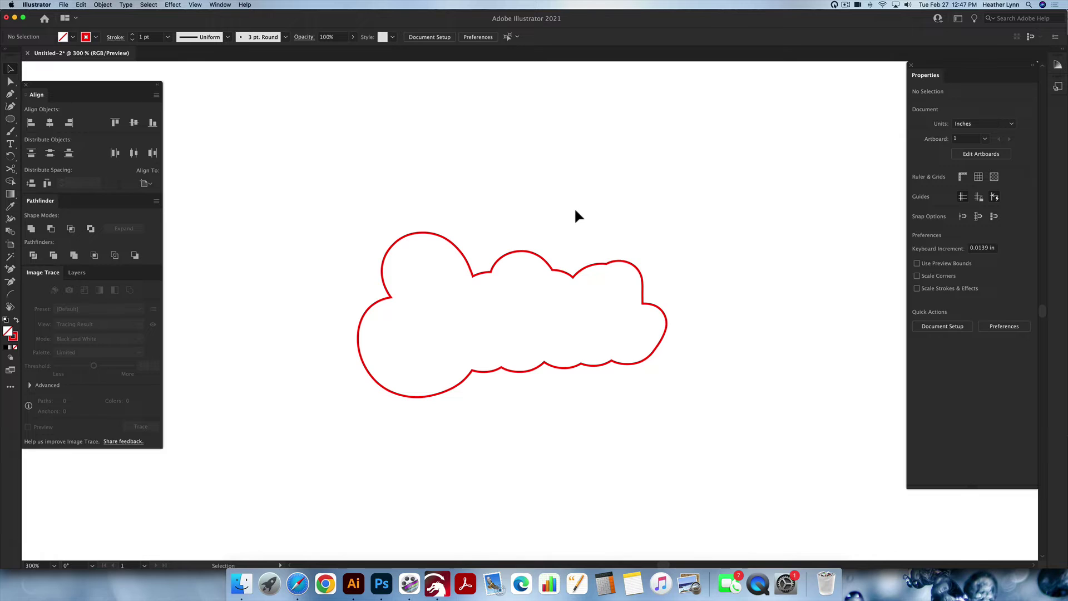
- Paste Sara back in place and eyedrop the cloud's red 1 pt outline style onto it
key("super+v")
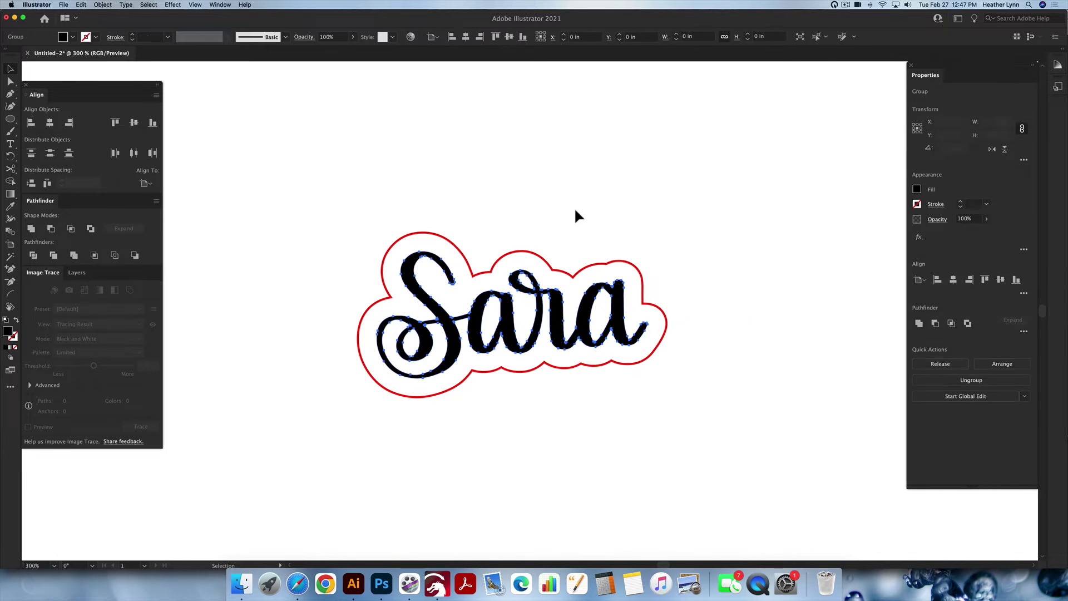
left_click(619, 206)
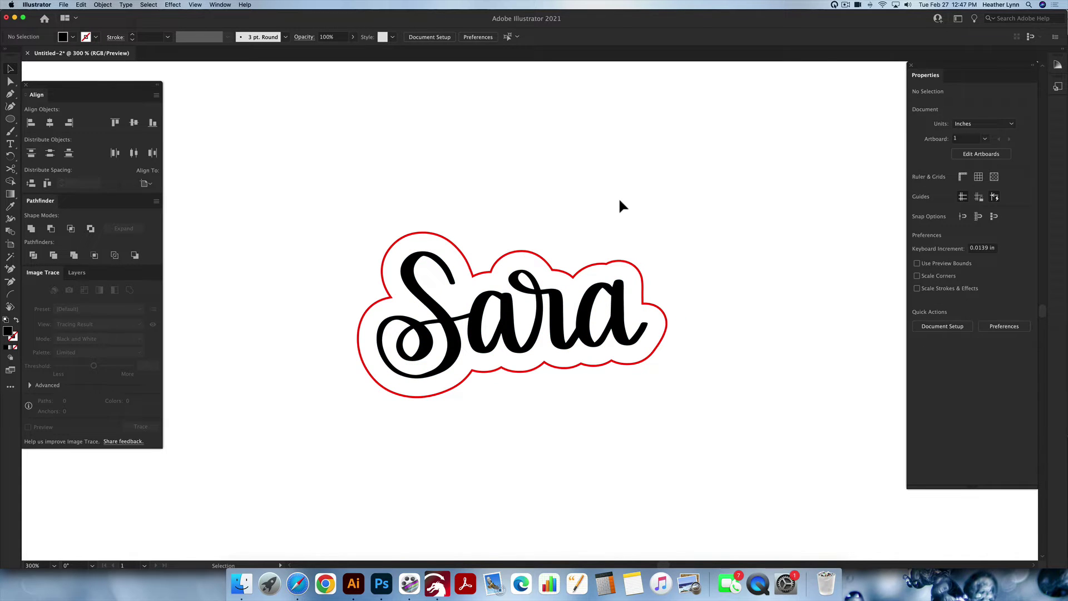
left_click(566, 278)
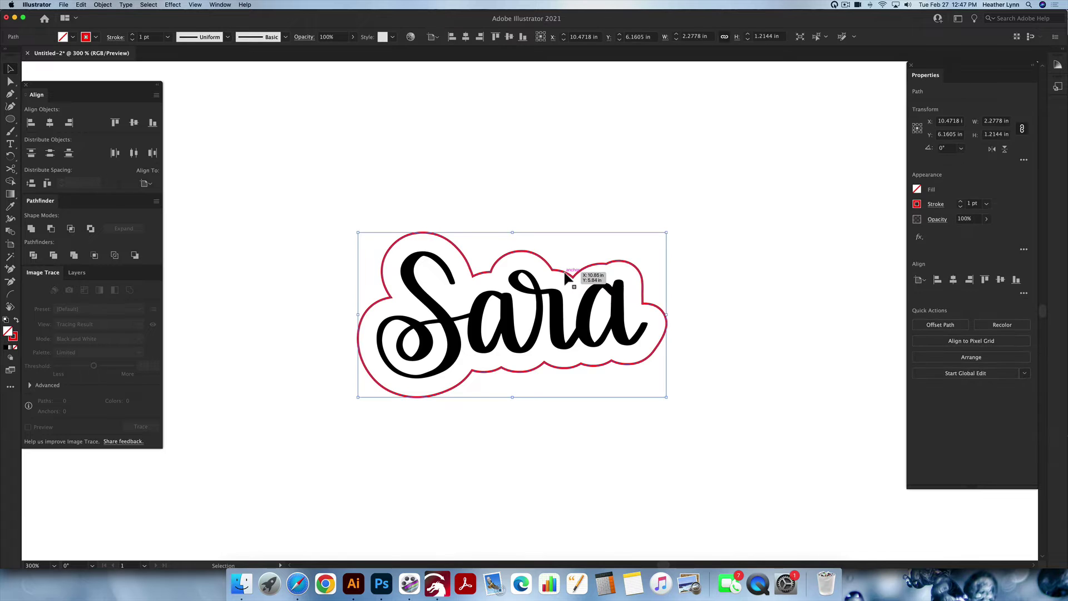
left_click(560, 304)
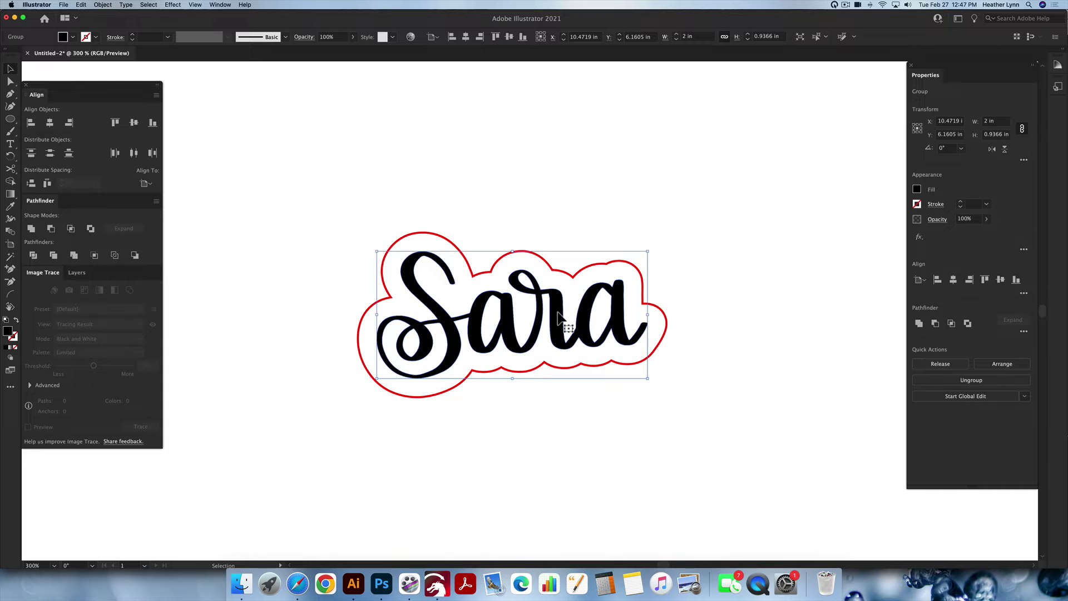
key("i")
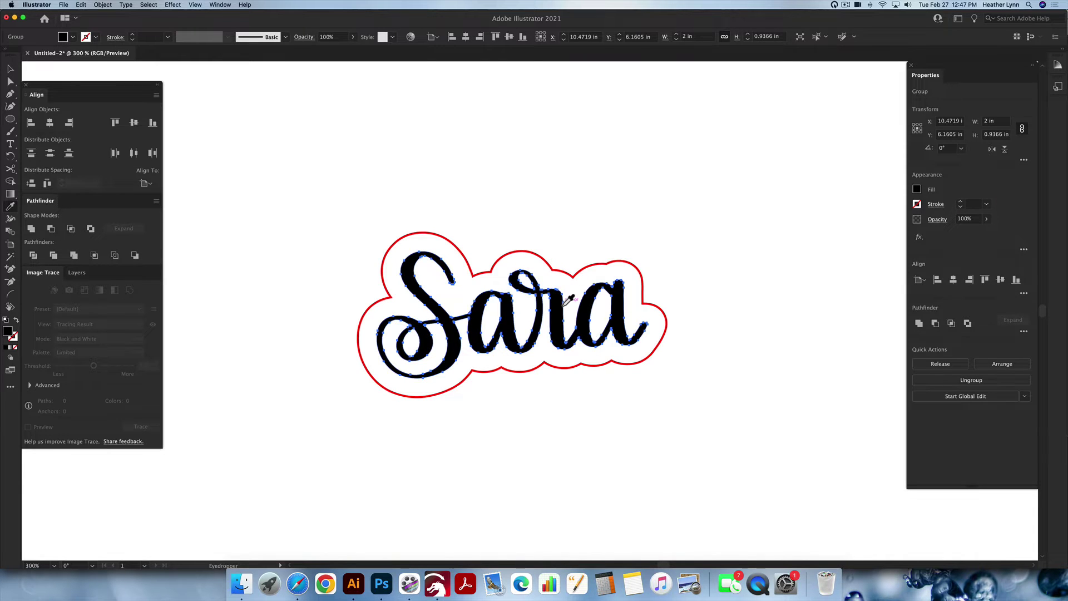
left_click(571, 274)
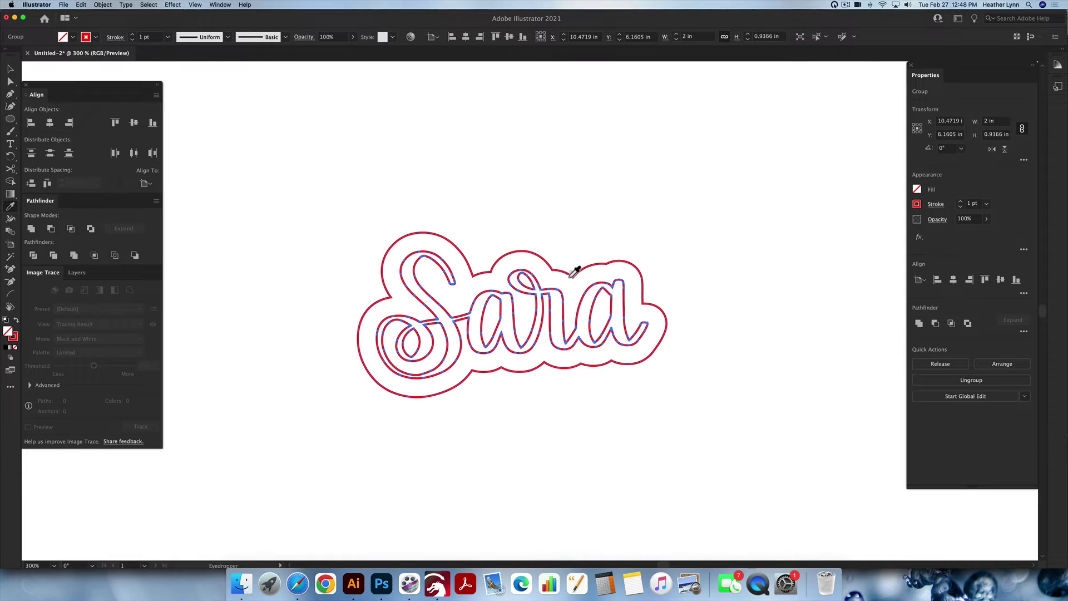
key("v")
left_click(730, 246)
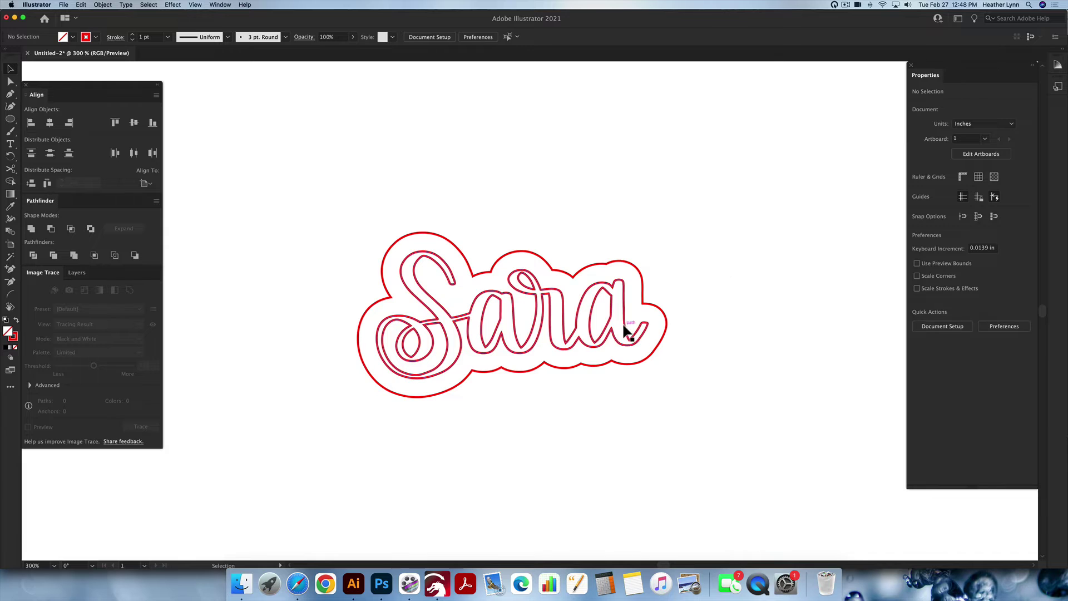
- Move the red Sara outline up and right, clear of the cloud outline
left_click_drag(624, 334, 704, 176)
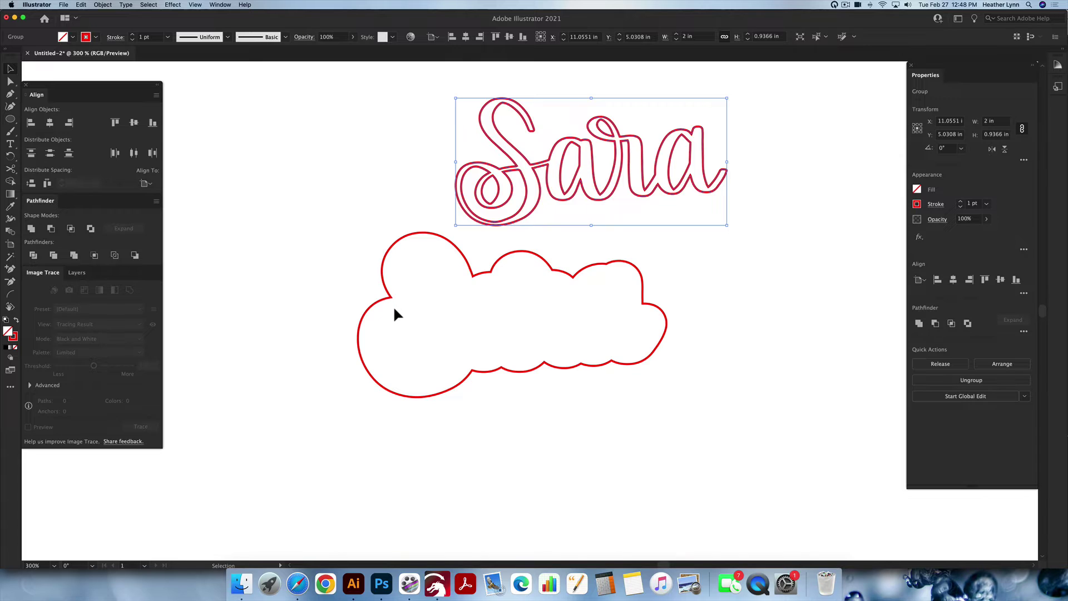
left_click(418, 273)
key("l")
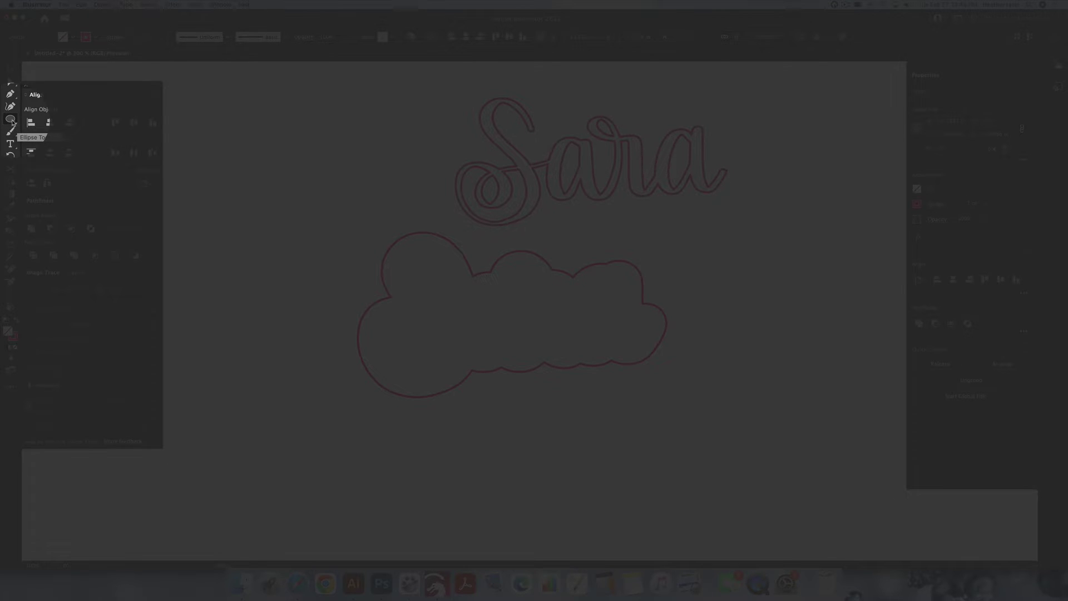
- Draw a 0.2 by 0.2 in circle with the Ellipse tool
left_click(11, 120)
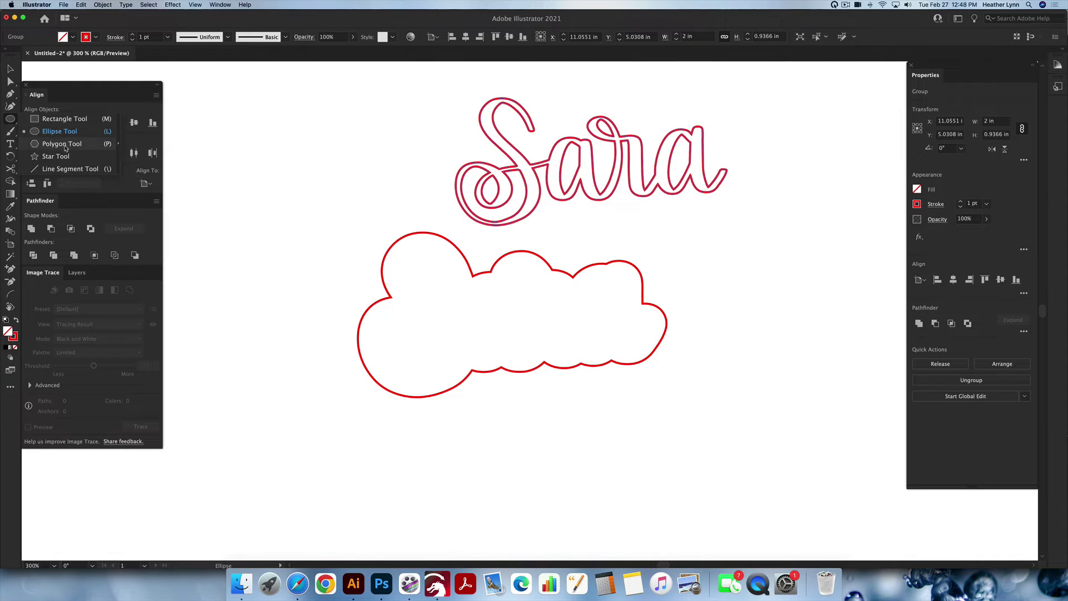
left_click(61, 133)
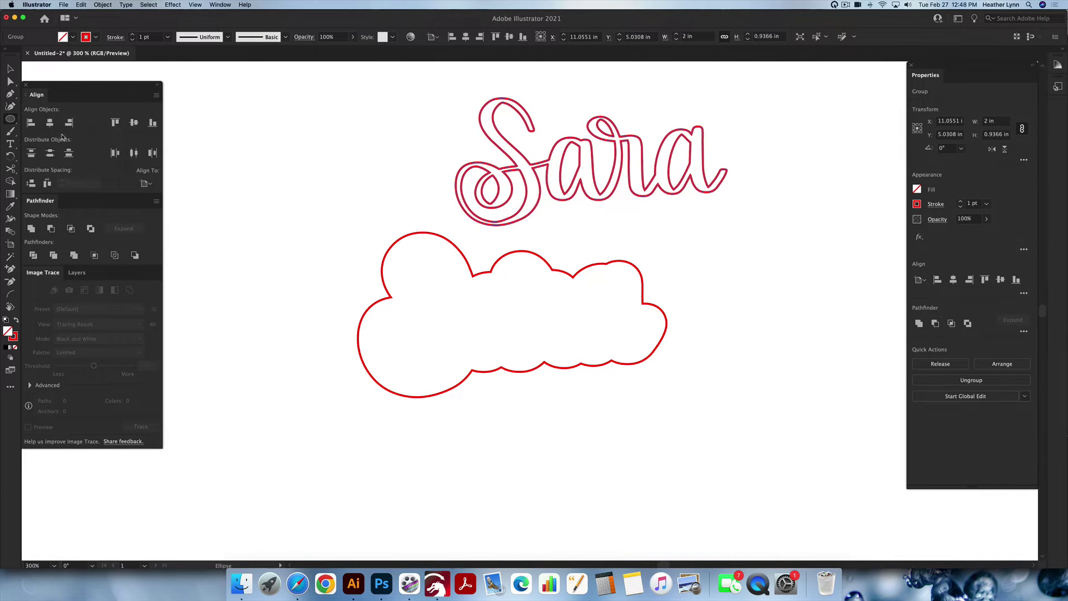
left_click(299, 223)
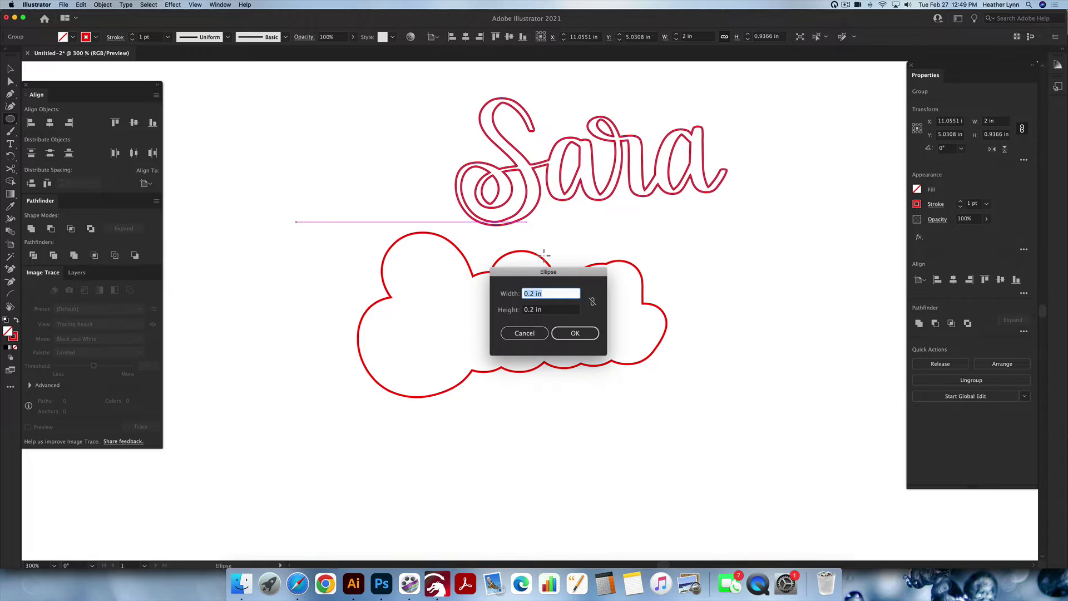
left_click(592, 301)
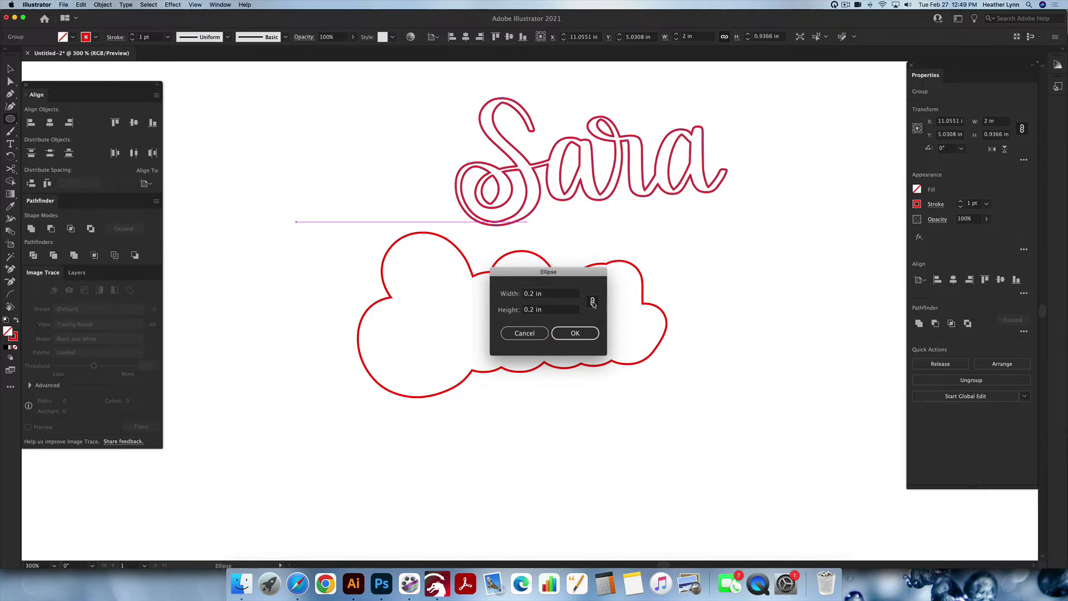
left_click(550, 295)
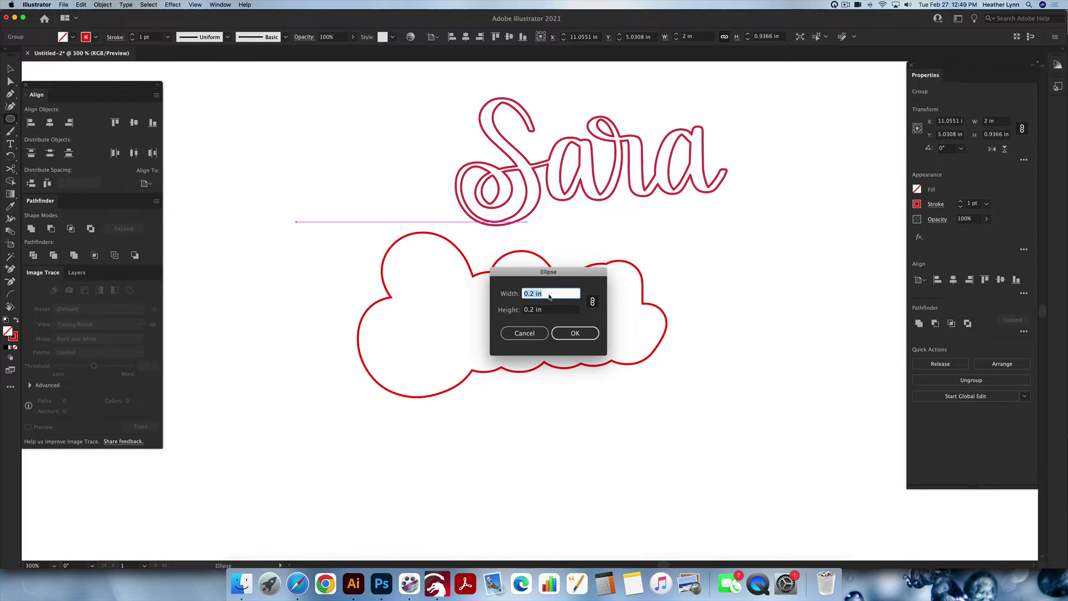
type(".2")
key("Tab")
type(".2")
left_click(575, 332)
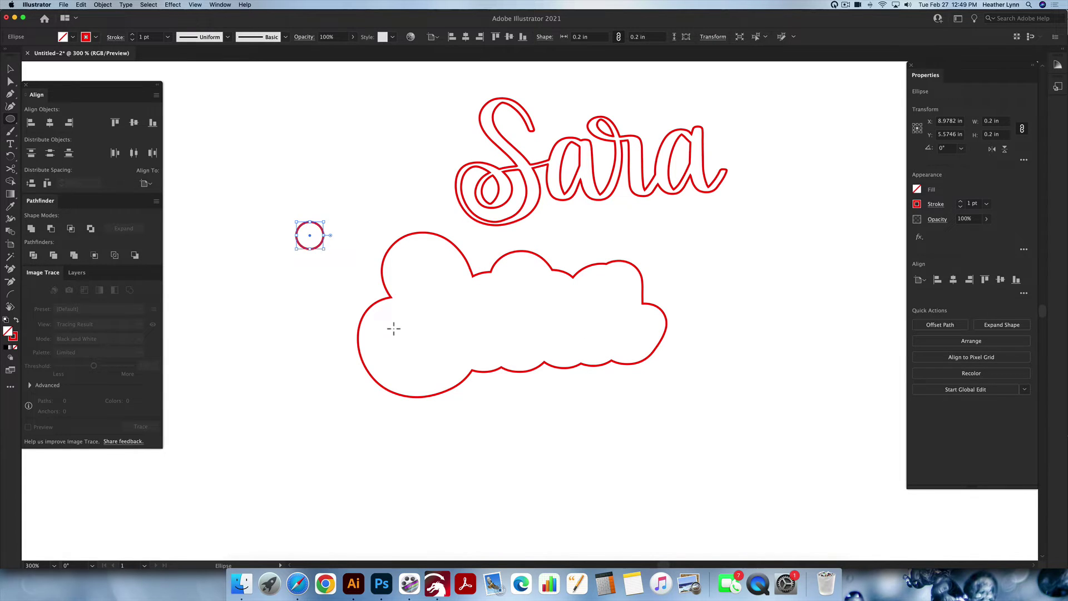
- Draw a 0.42 in circle, move it around the small one, and select both
left_click(314, 274)
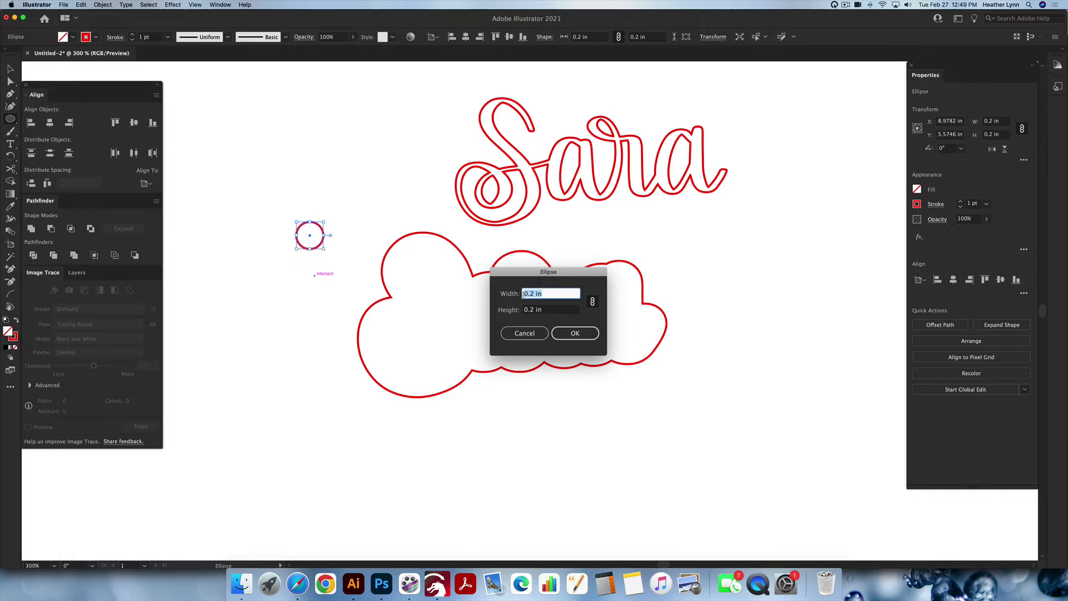
type(".42")
key("Tab")
type(".42")
key("Return")
key("v")
left_click_drag(359, 284, 329, 211)
left_click_drag(346, 266, 262, 172)
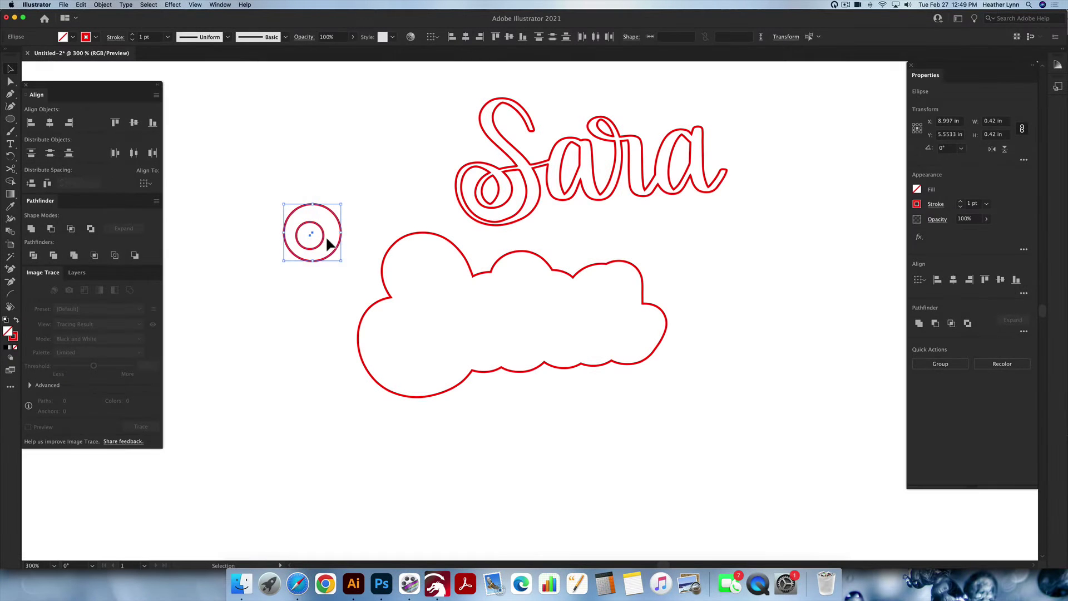
- Center-align both circles, join them into a compound-path ring, and nudge it right
left_click(133, 122)
left_click(49, 122)
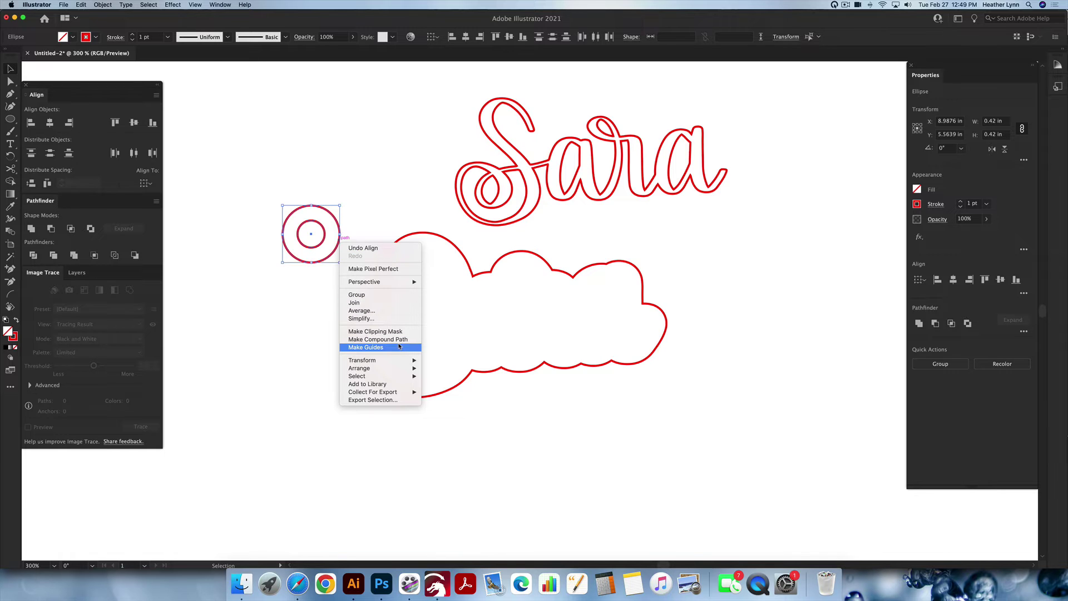
left_click(372, 194)
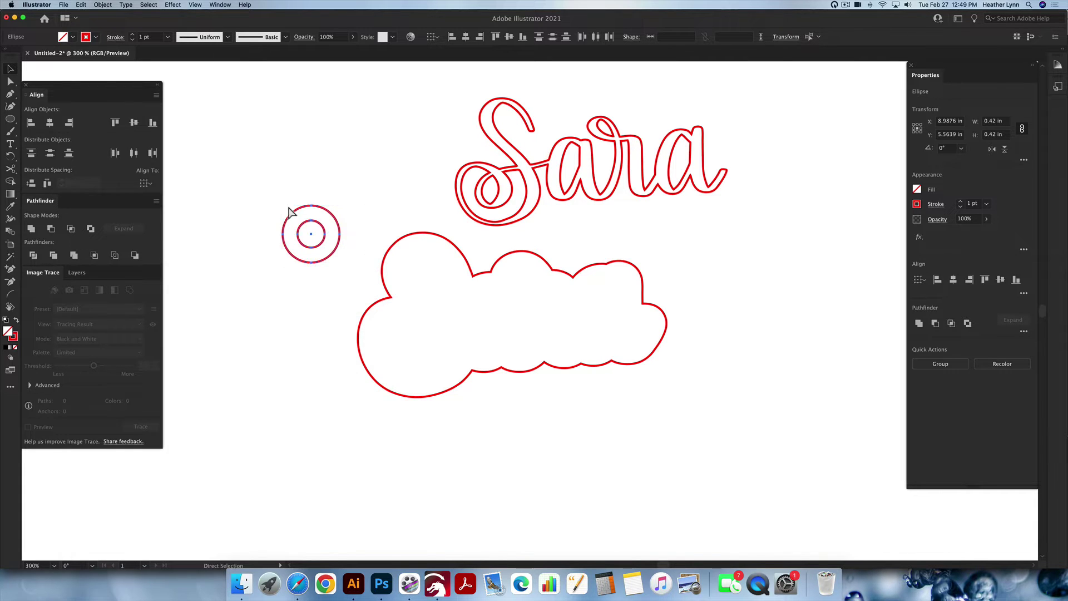
left_click(339, 205)
left_click_drag(326, 233, 347, 239)
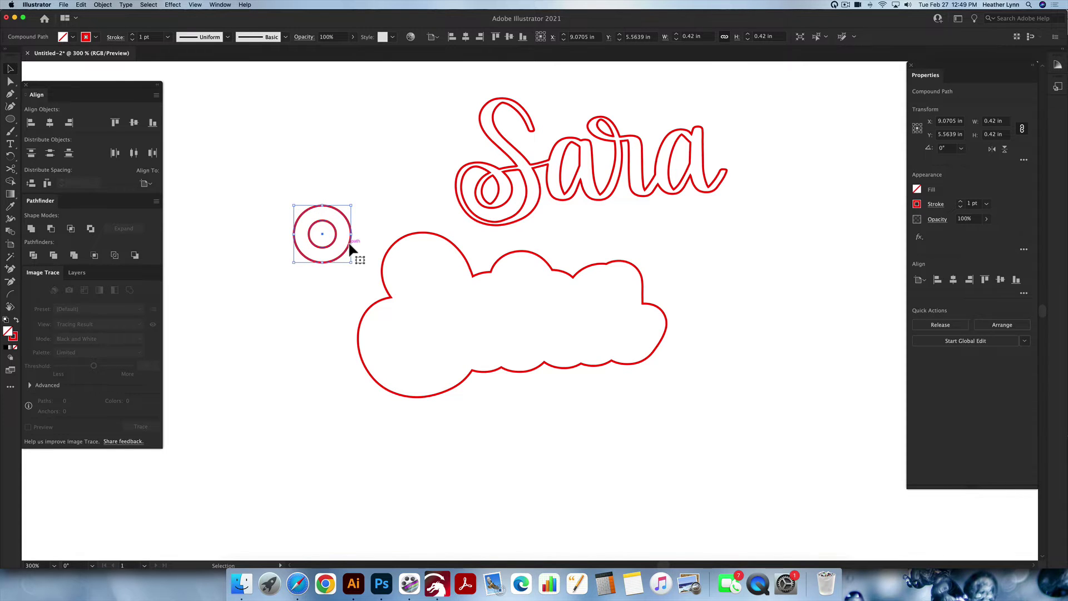
- Unite the ring with the cloud's left edge as a hang hole, then select Sara and cloud
left_click_drag(348, 245, 315, 231)
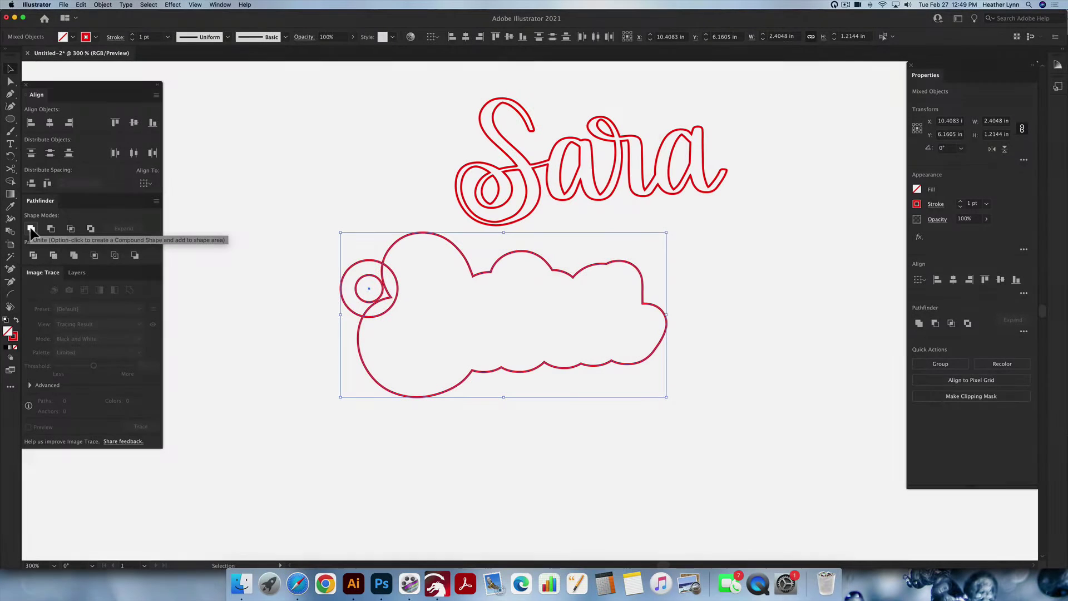
left_click(31, 228)
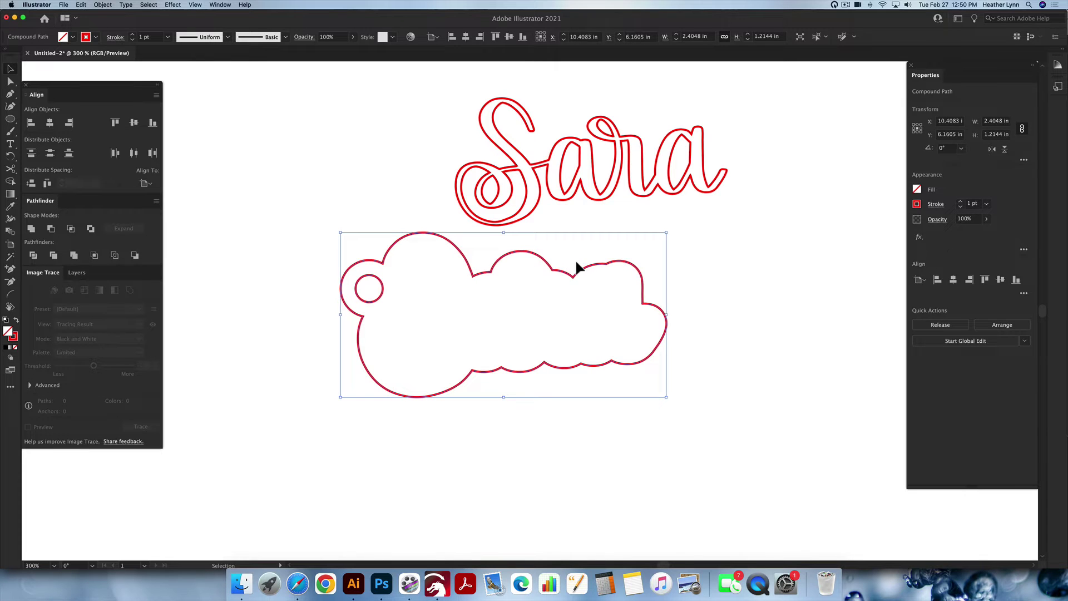
left_click(685, 193)
left_click(676, 185)
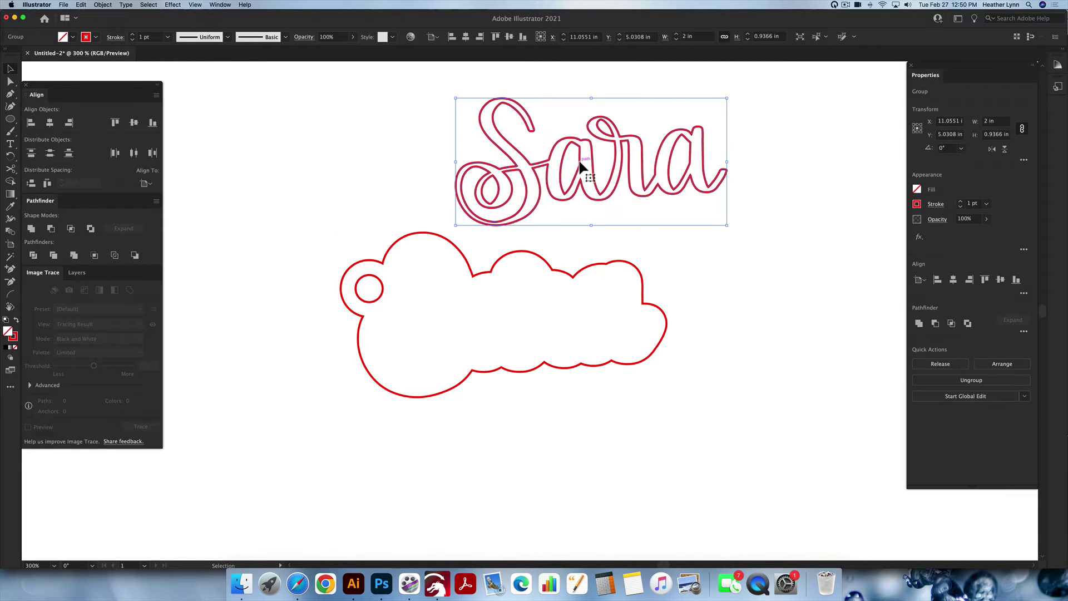
scroll(682, 316, "up", 3)
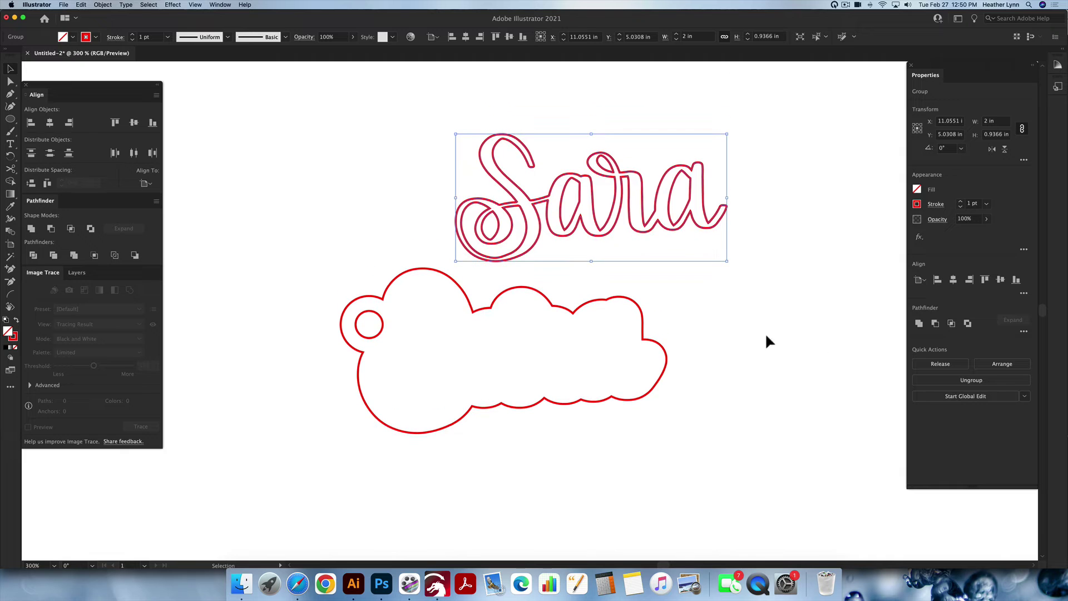
left_click_drag(775, 470, 333, 112)
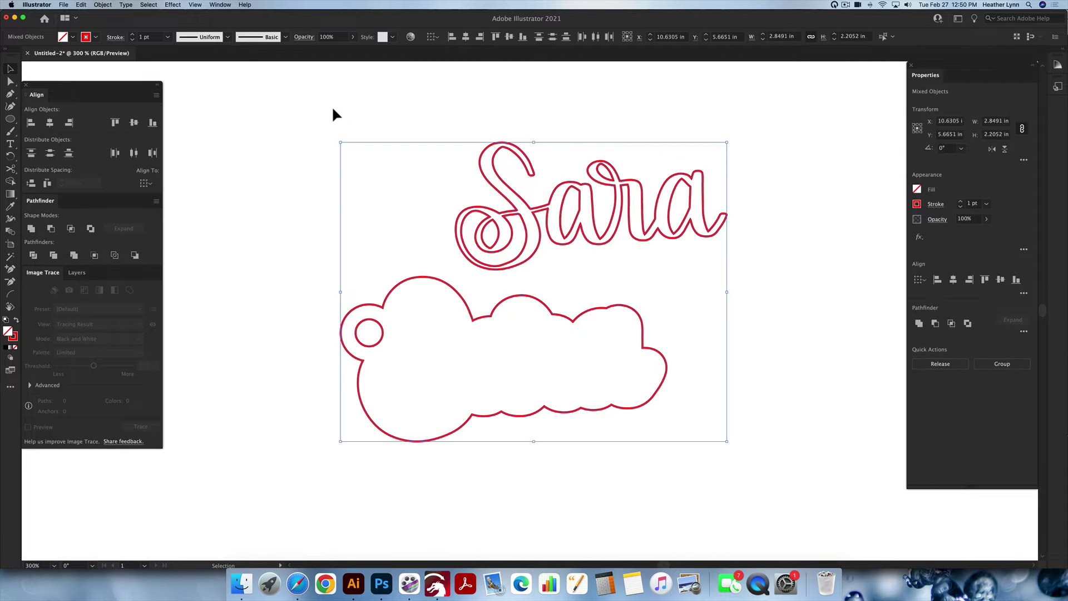
- Paste the Sara keychain outlines into LightBurn, then select and delete them
left_click(437, 584)
key("super+a")
key("Delete")
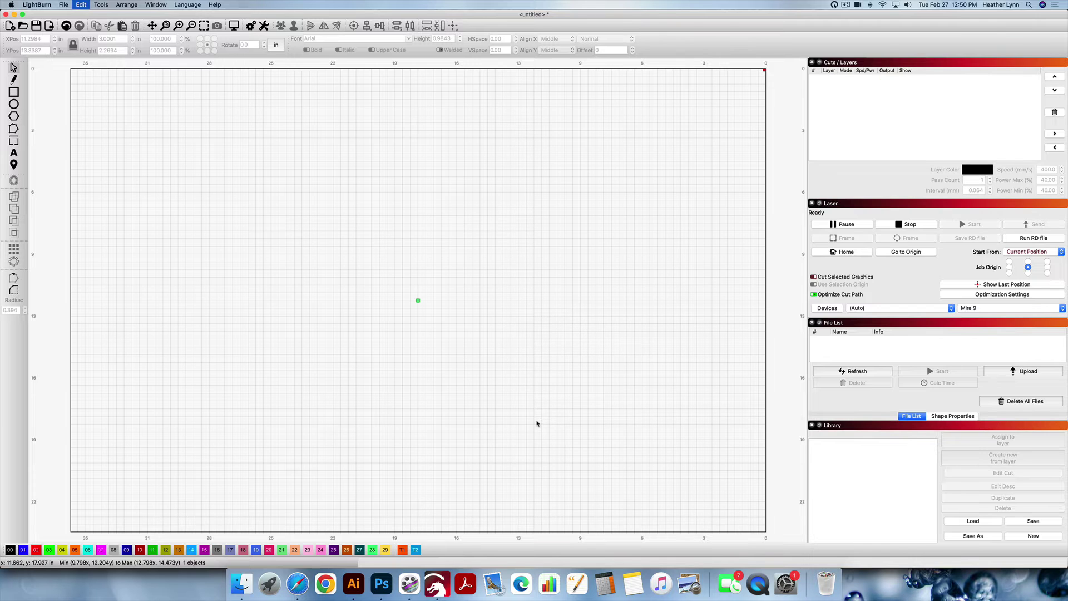
key("super+z")
scroll(544, 428, "up", 5)
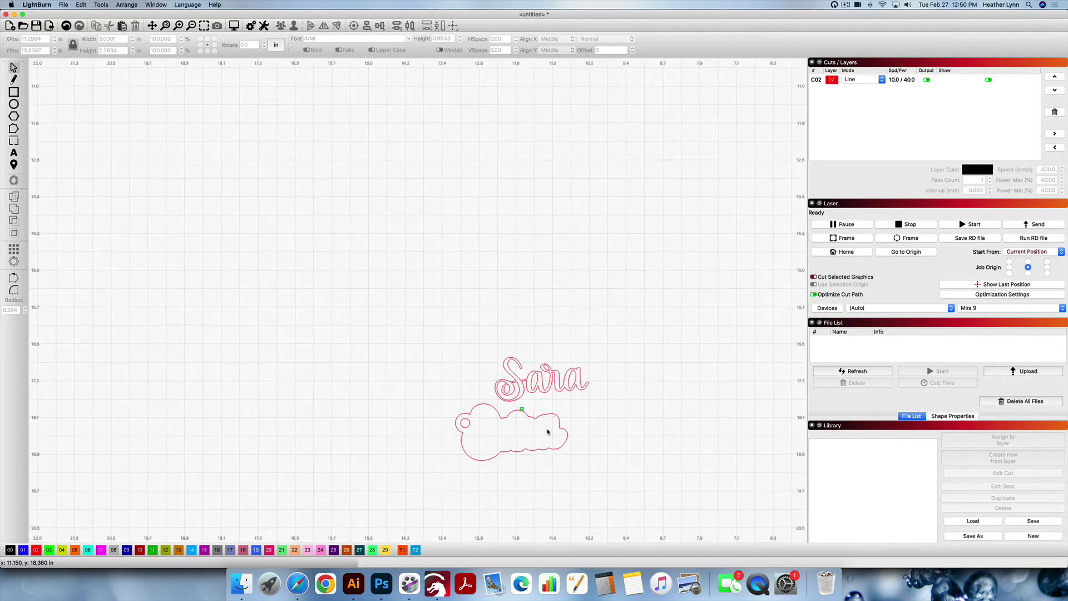
scroll(547, 431, "up", 3)
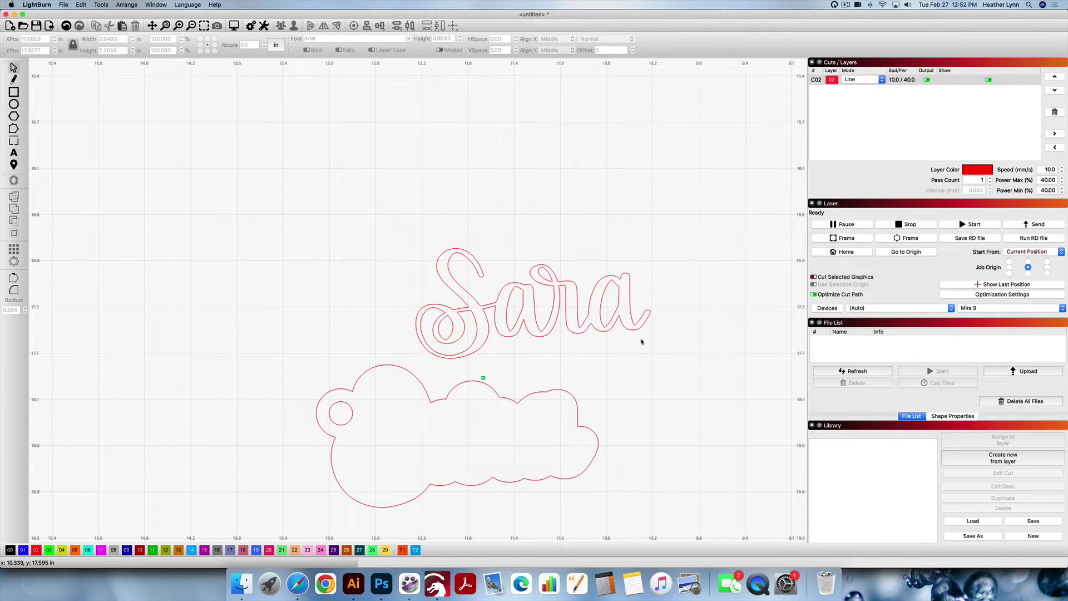
left_click_drag(675, 505, 273, 197)
key("Delete")
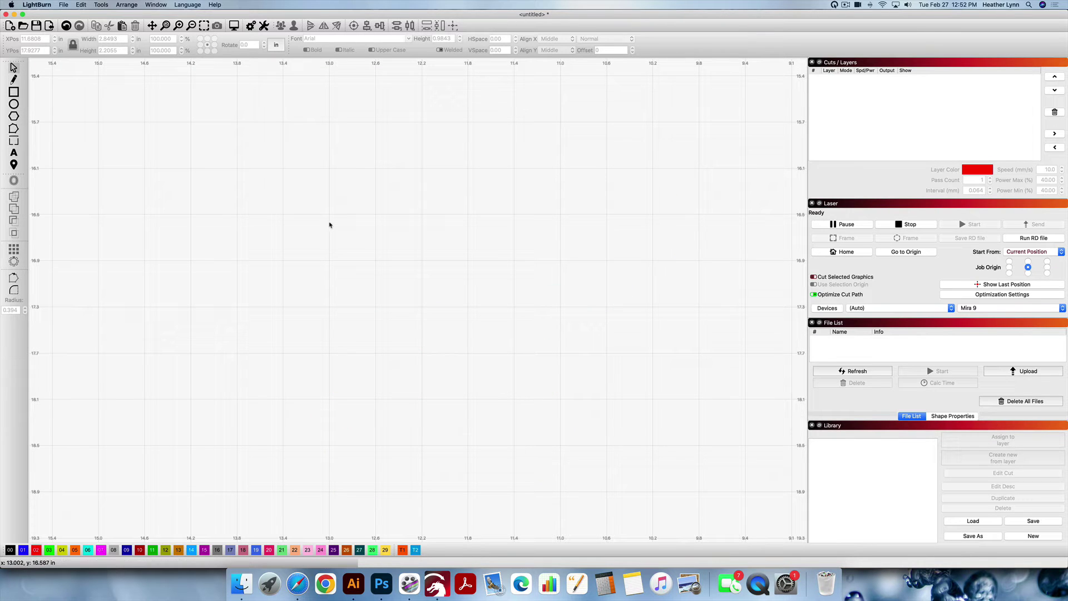
scroll(534, 243, "up", 1)
scroll(534, 243, "down", 3)
scroll(533, 243, "down", 3)
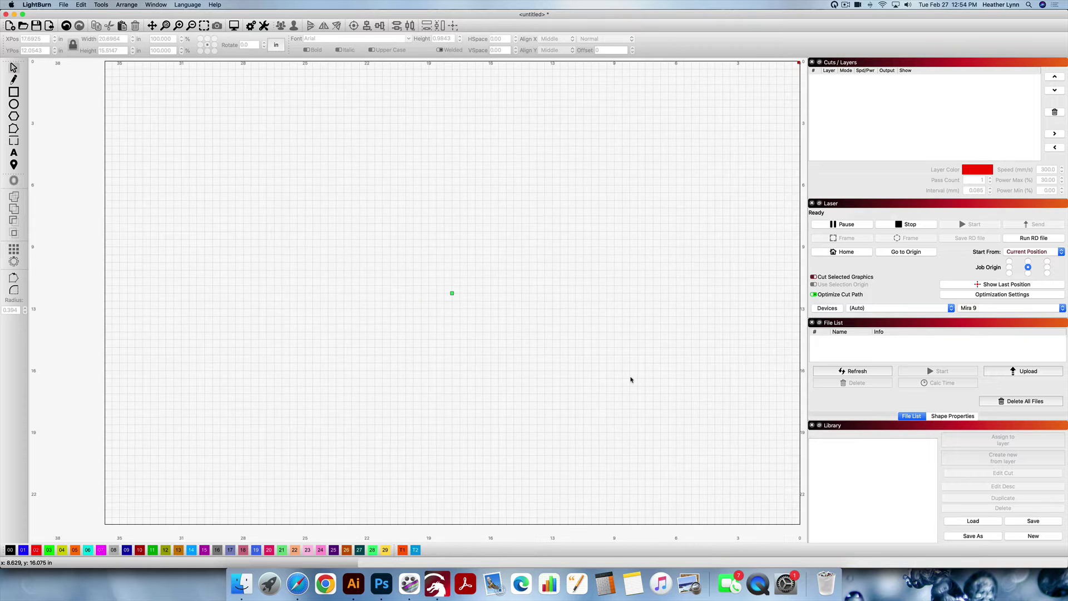
- Import Smith.png from Downloads and select the image on the canvas
key("super+o")
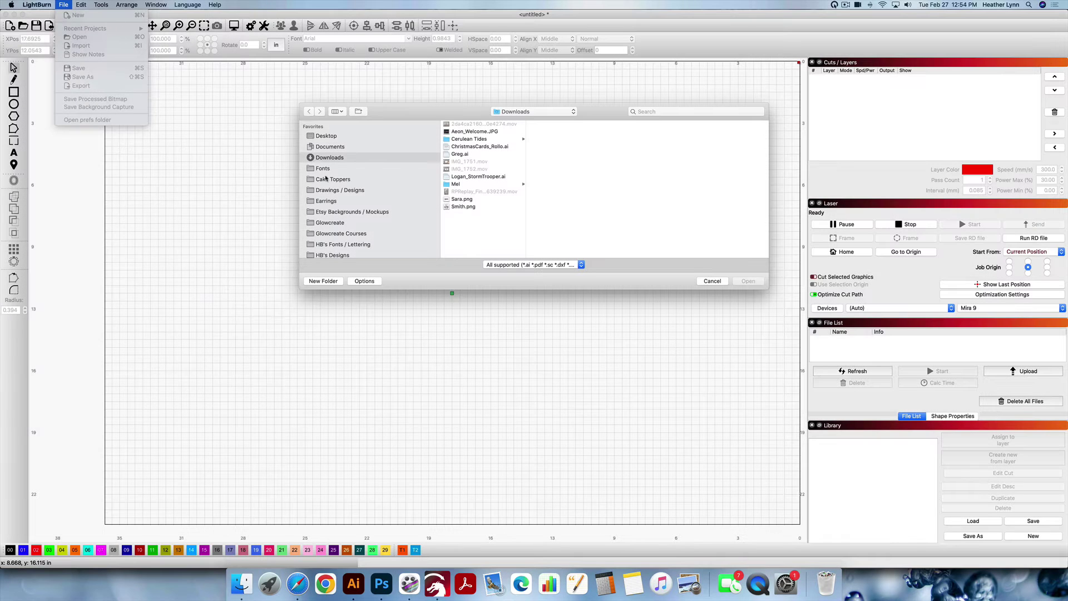
left_click(140, 48)
left_click(340, 158)
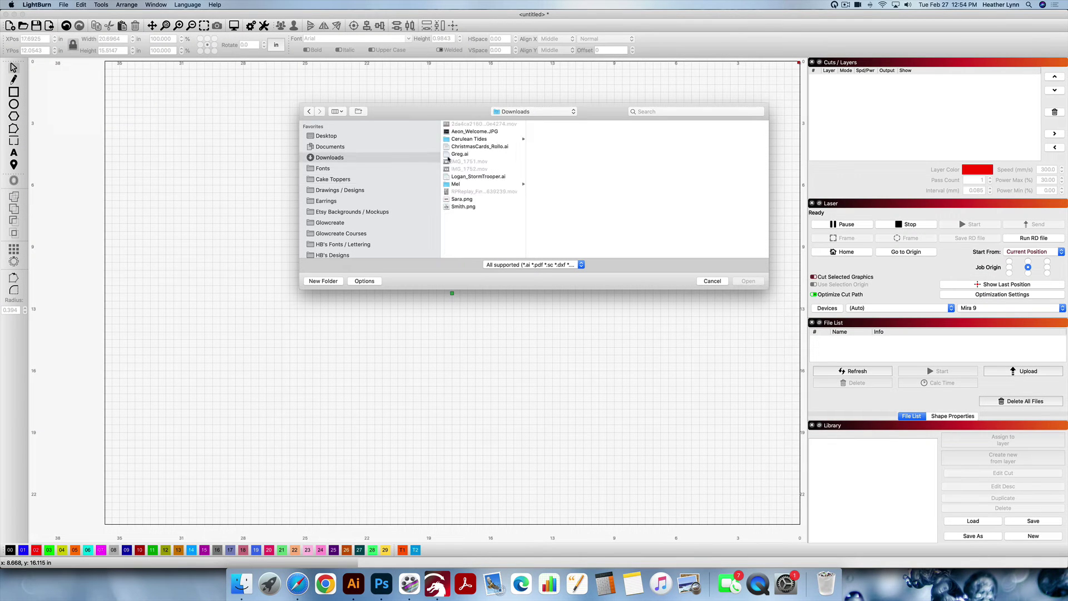
left_click(475, 207)
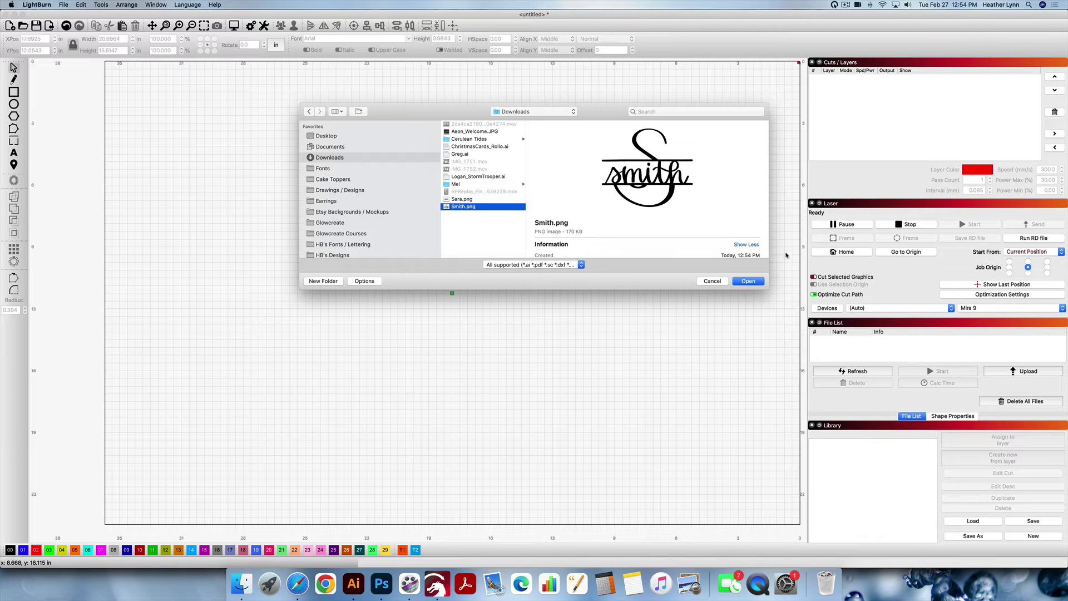
left_click(747, 281)
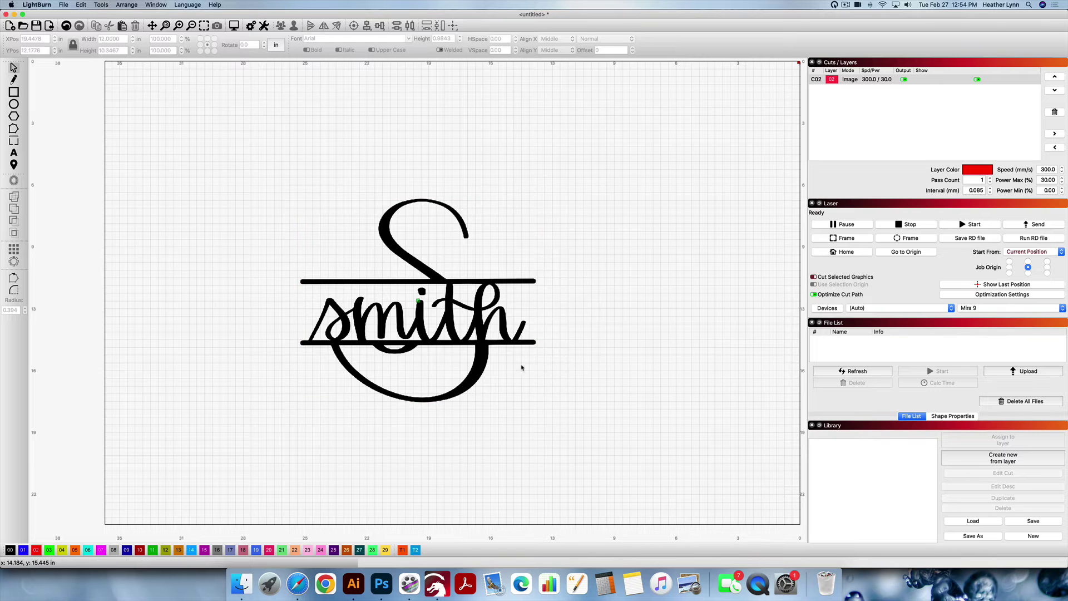
left_click(530, 250)
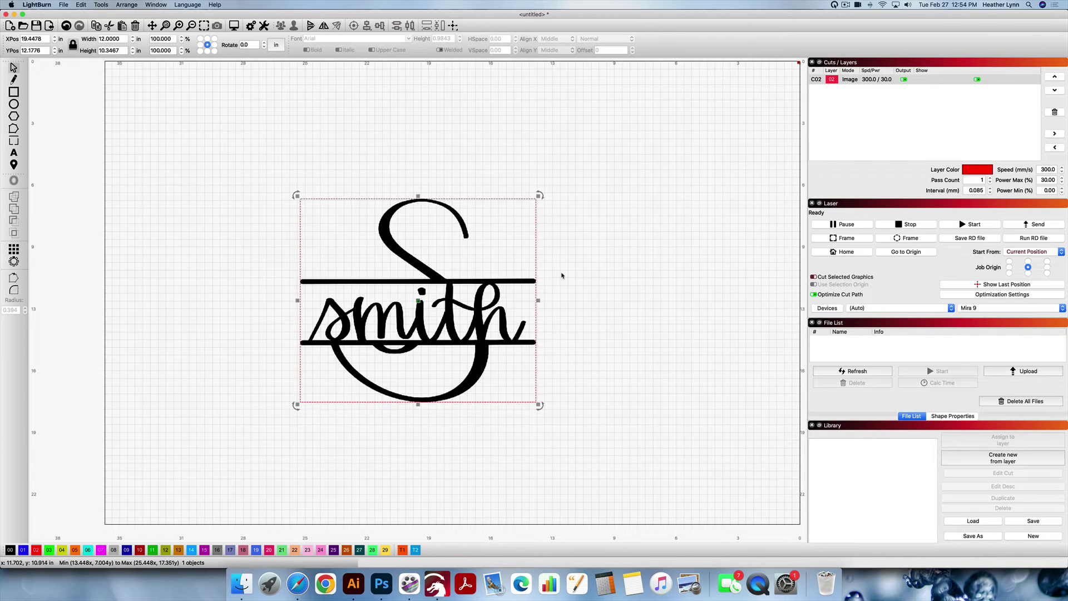
left_click(576, 265)
left_click(461, 283)
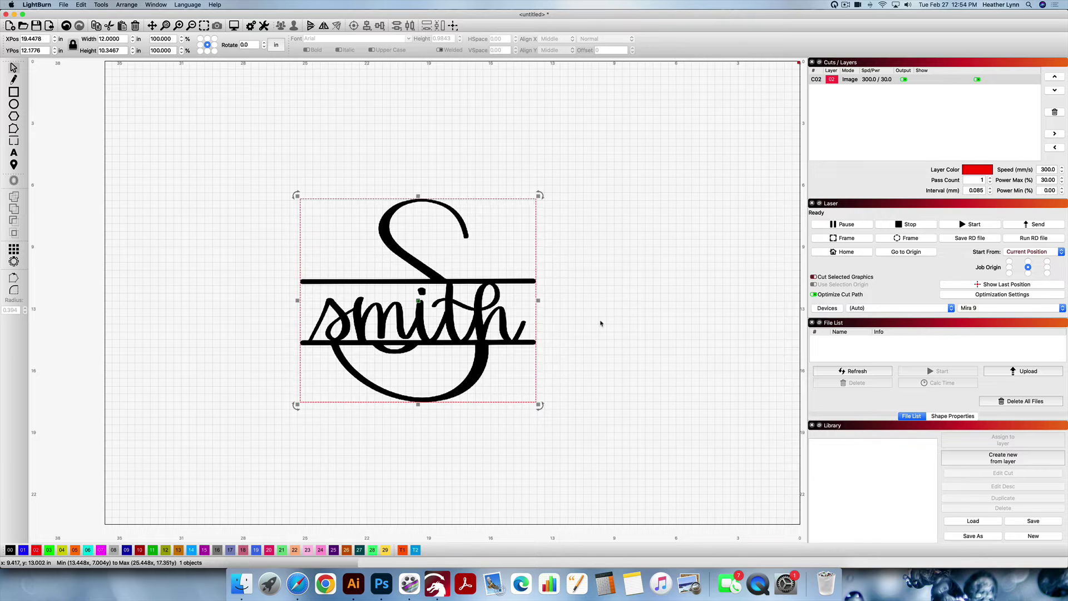
- Scale the Smith monogram proportionally to 2.5 in wide, giving 2.5 × 2.1556 in
left_click(549, 322)
left_click_drag(233, 159, 233, 158)
double_click(113, 39)
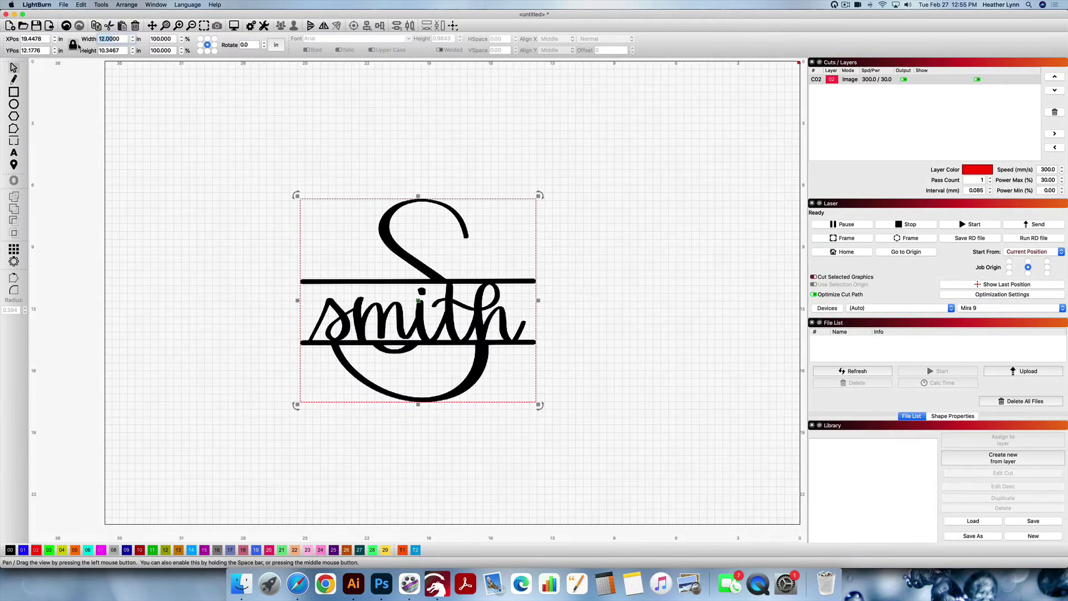
left_click(113, 38)
double_click(112, 39)
type("00")
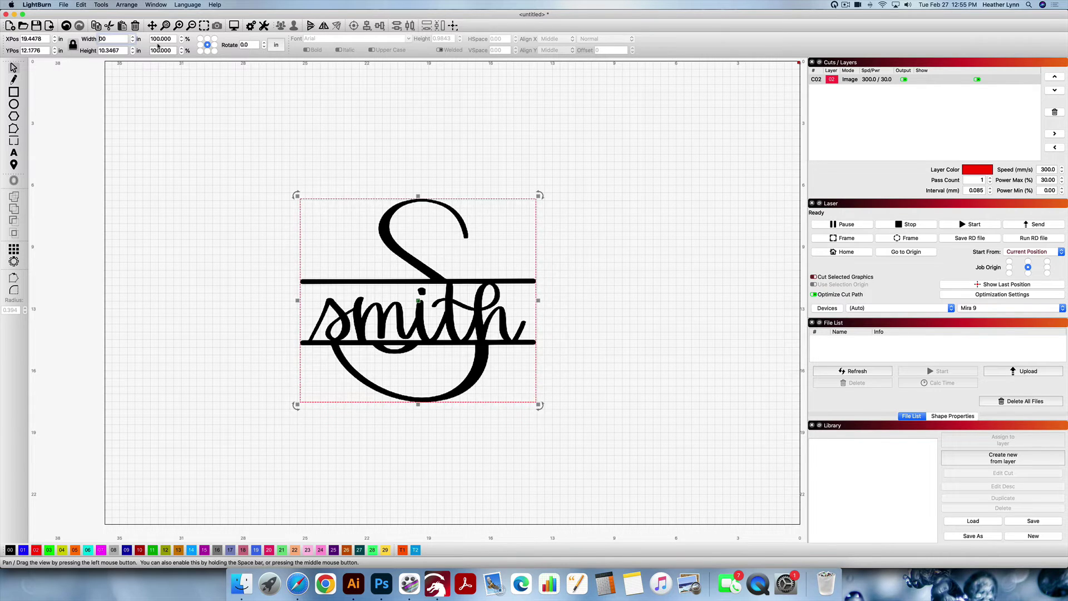
key("Return")
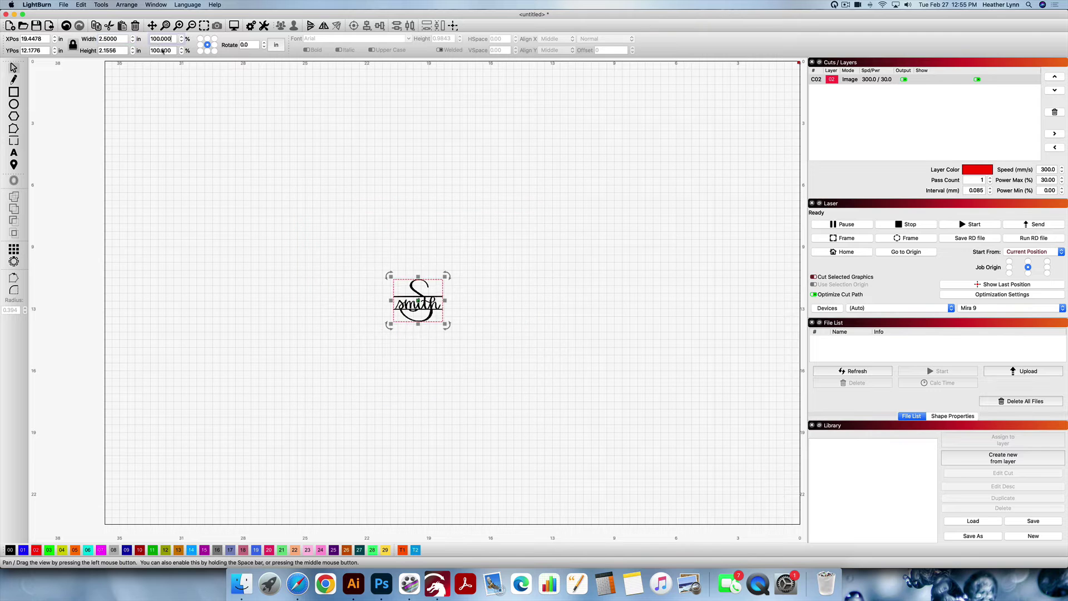
left_click(472, 310)
scroll(427, 307, "up", 10)
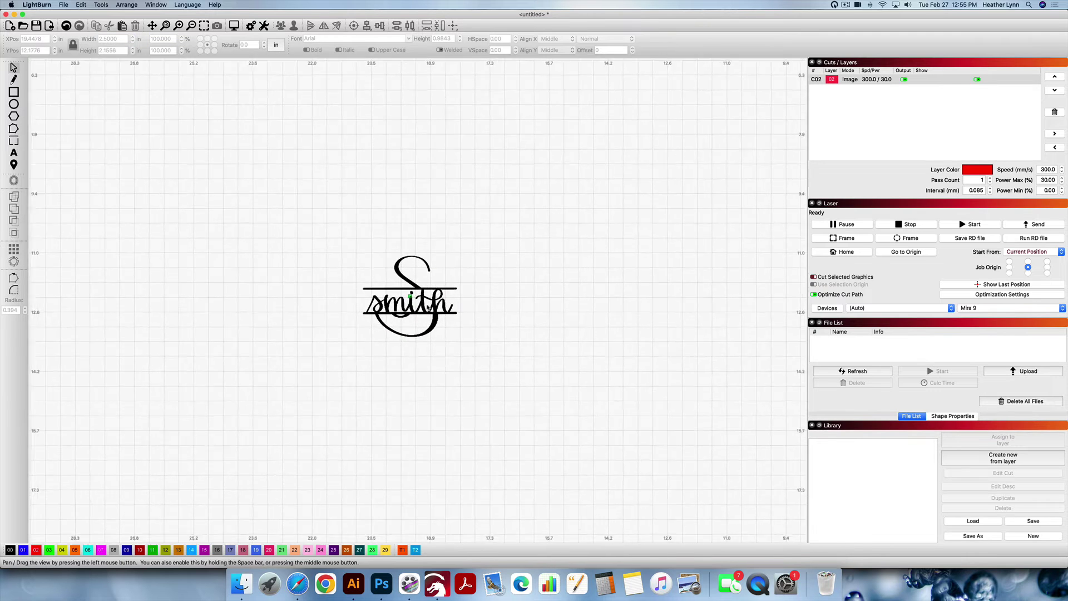